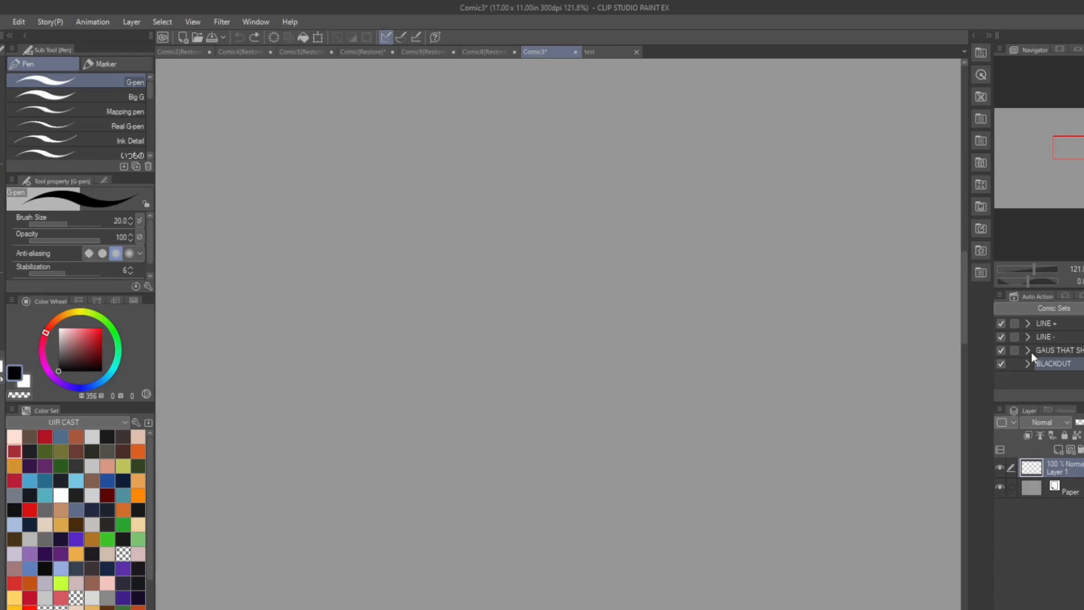
Step: Examine the commands stored in the LINE + and GAUS THAT SHIT UP auto actions of the Comic Sets
left_click(1028, 323)
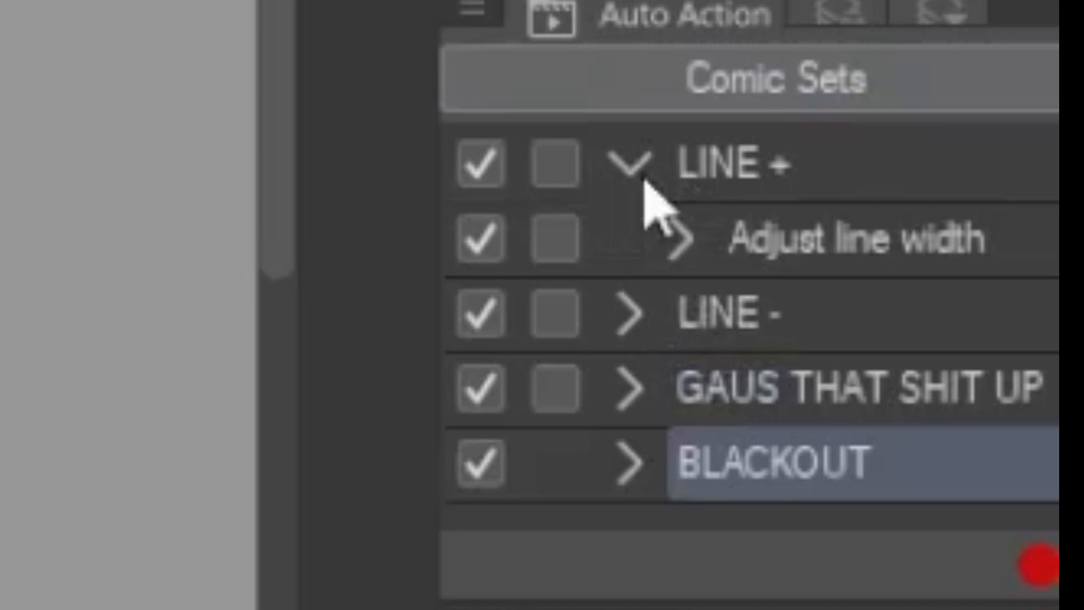
left_click(628, 169)
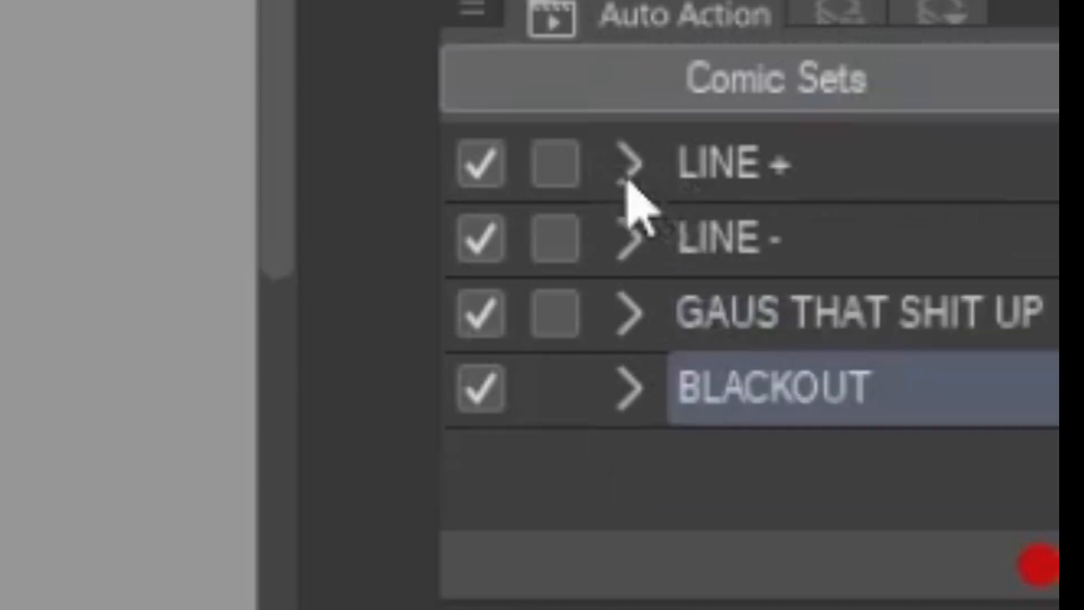
left_click(629, 313)
scroll(1033, 390, "down", 2)
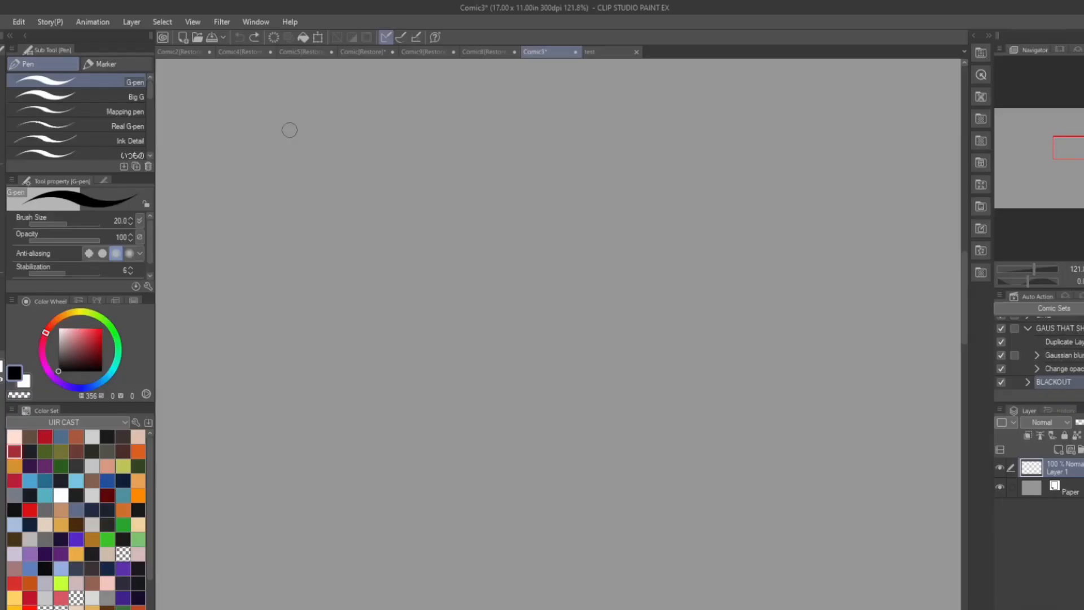
Step: Draw a simple black cartoon face with an open smiling mouth and spiky hair on Layer 1 with the G-pen
mouse_move(488, 232)
left_mouse_down()
mouse_move(479, 293)
mouse_move(543, 338)
left_mouse_up()
left_click_drag(556, 334, 594, 310)
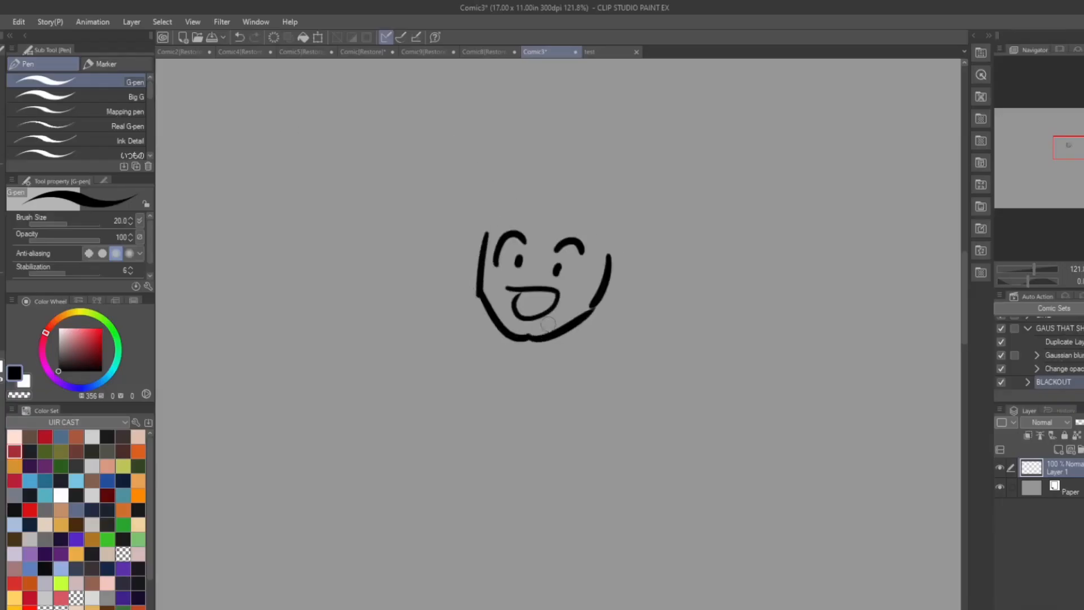
left_click_drag(521, 314, 545, 313)
left_click_drag(512, 189, 463, 229)
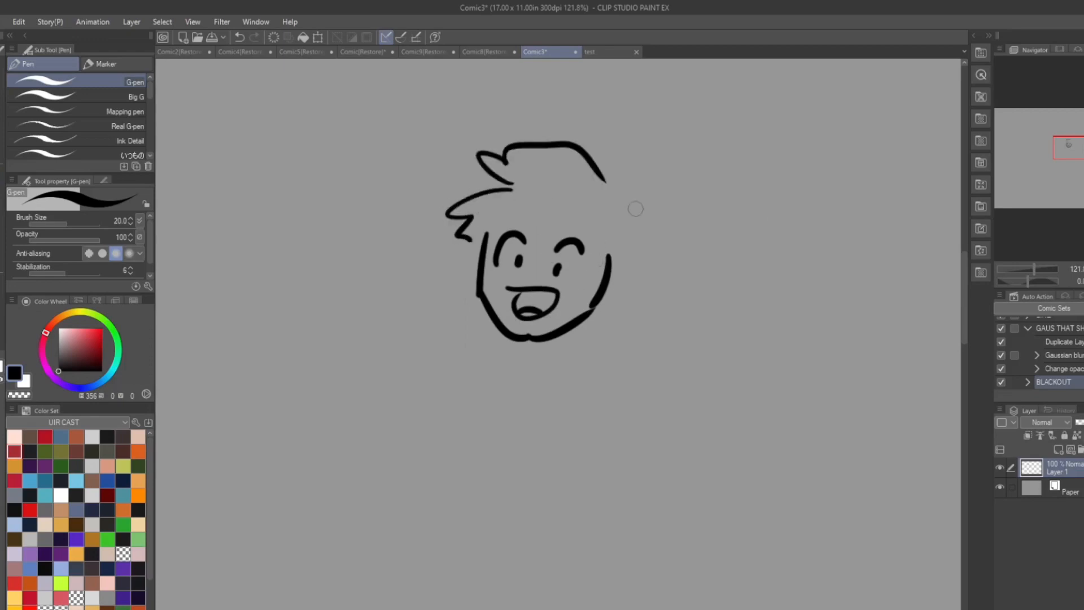
Step: Run the GAUS THAT SHIT UP auto action on the face layer and test the copied layer with short pen strokes and a visibility toggle
left_click(1061, 331)
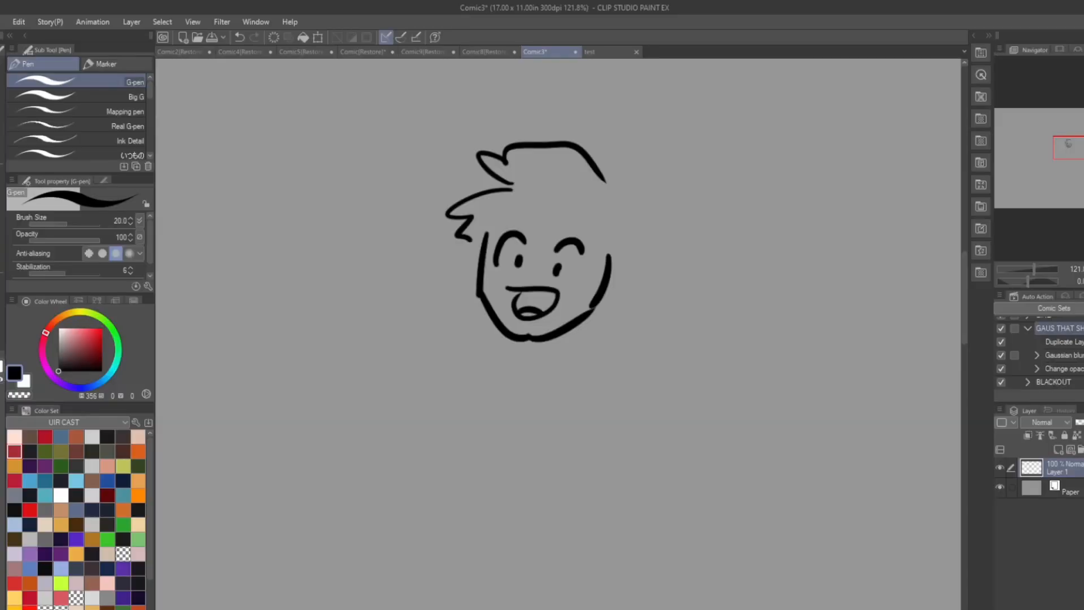
left_click(1083, 504)
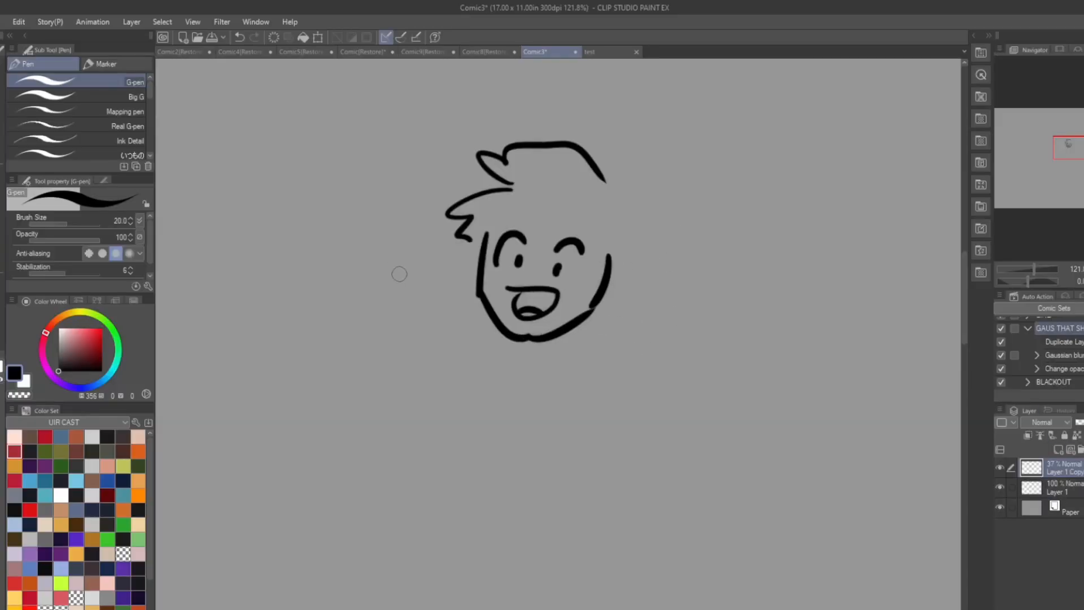
left_click_drag(398, 286, 416, 283)
mouse_move(419, 268)
left_mouse_down()
mouse_move(436, 268)
mouse_move(433, 291)
left_mouse_up()
left_click(1001, 468)
left_click(1001, 469)
key("m")
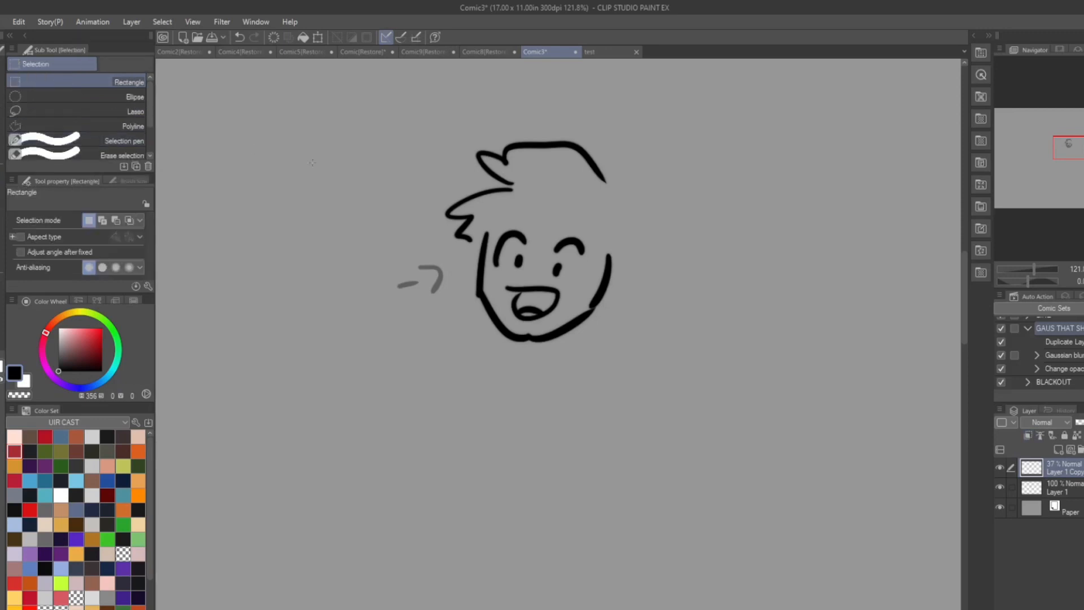
Step: Record a new auto action named Duplicate that duplicates the active layer, and check its recorded command
left_click(1029, 331)
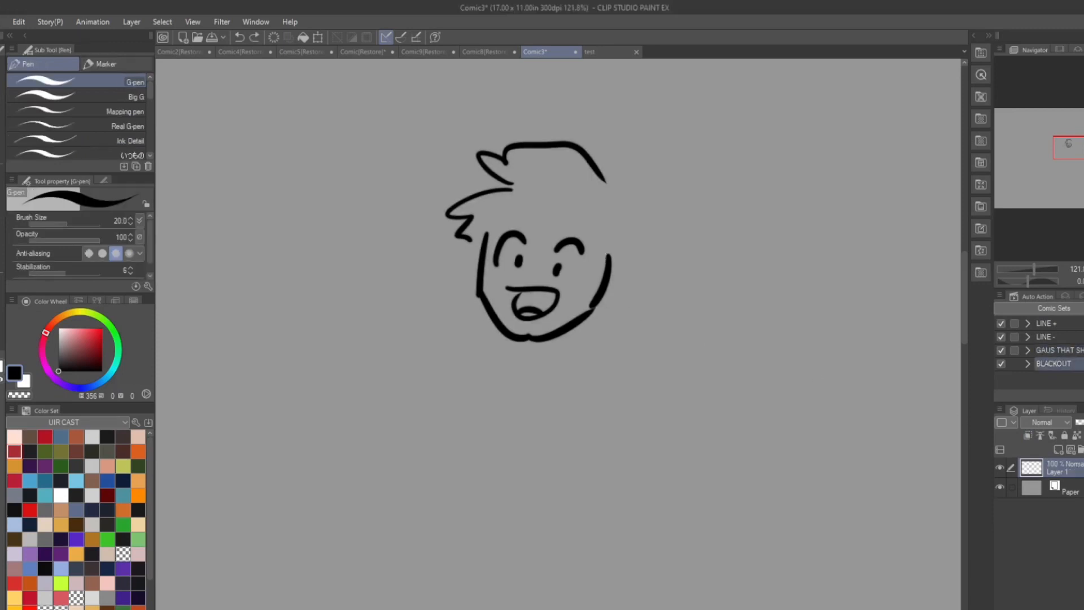
left_click(1082, 396)
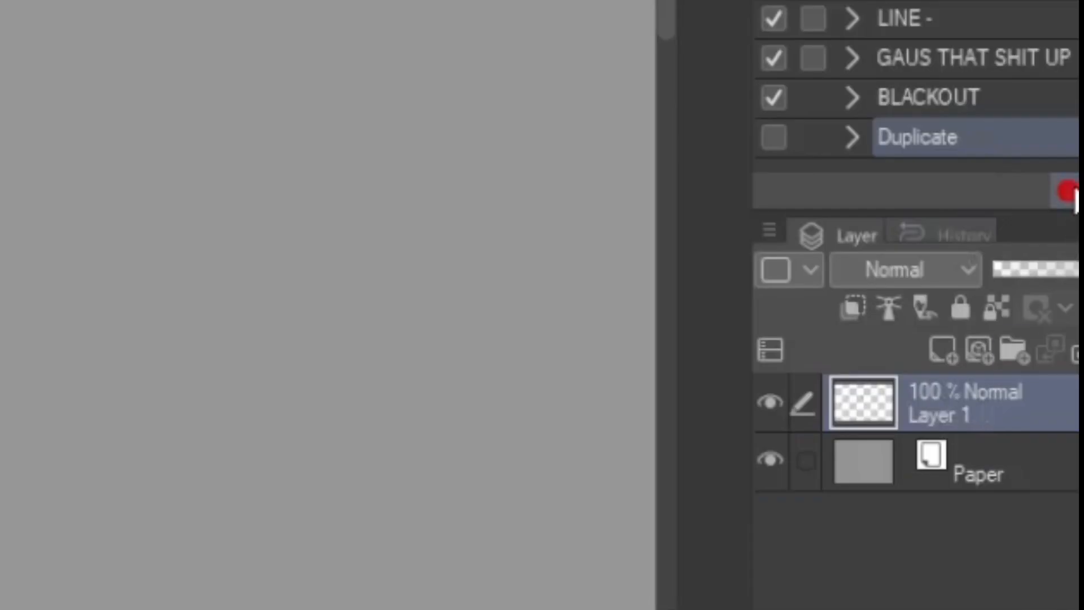
left_click(1069, 192)
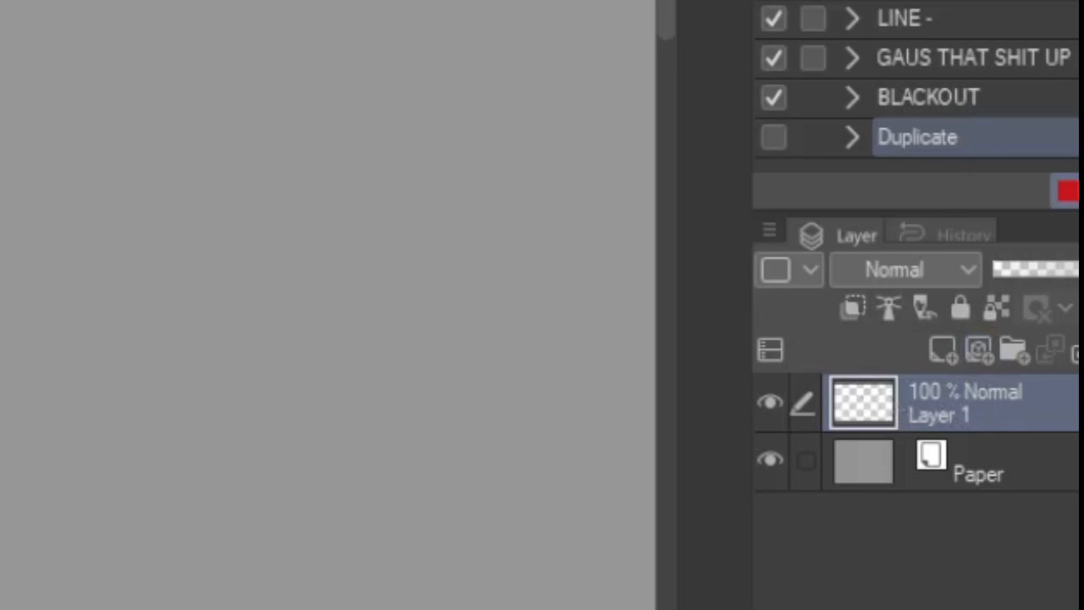
key("ctrl+j")
left_click(1069, 192)
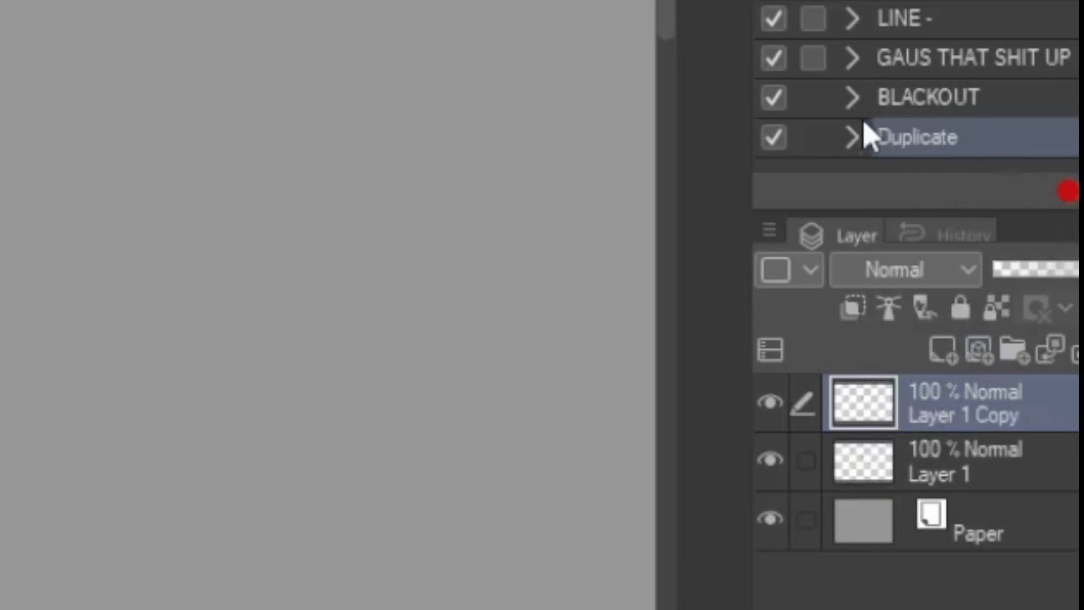
left_click(853, 137)
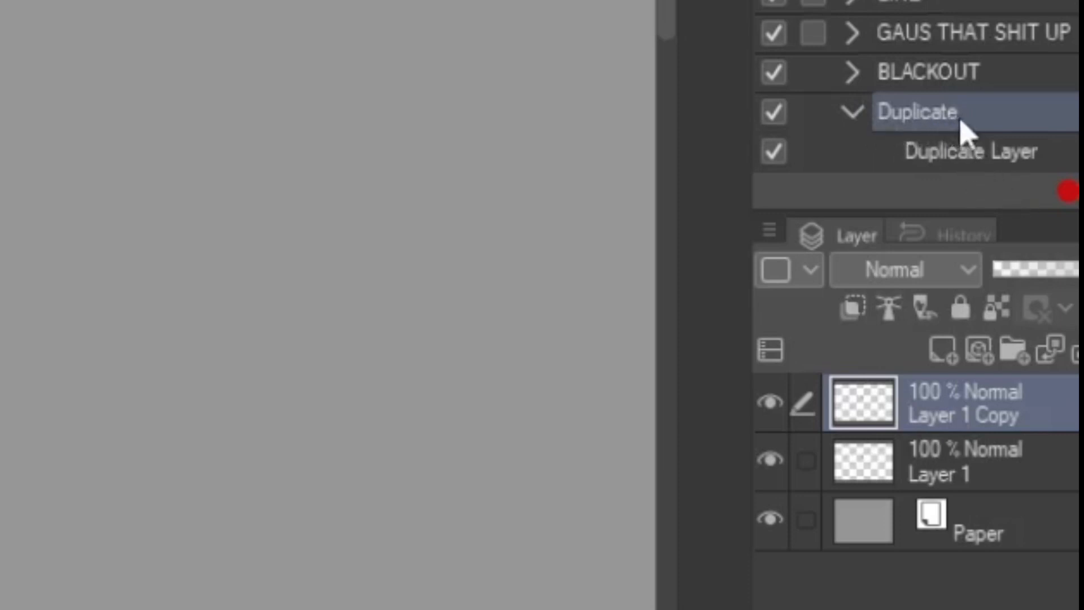
left_click(853, 115)
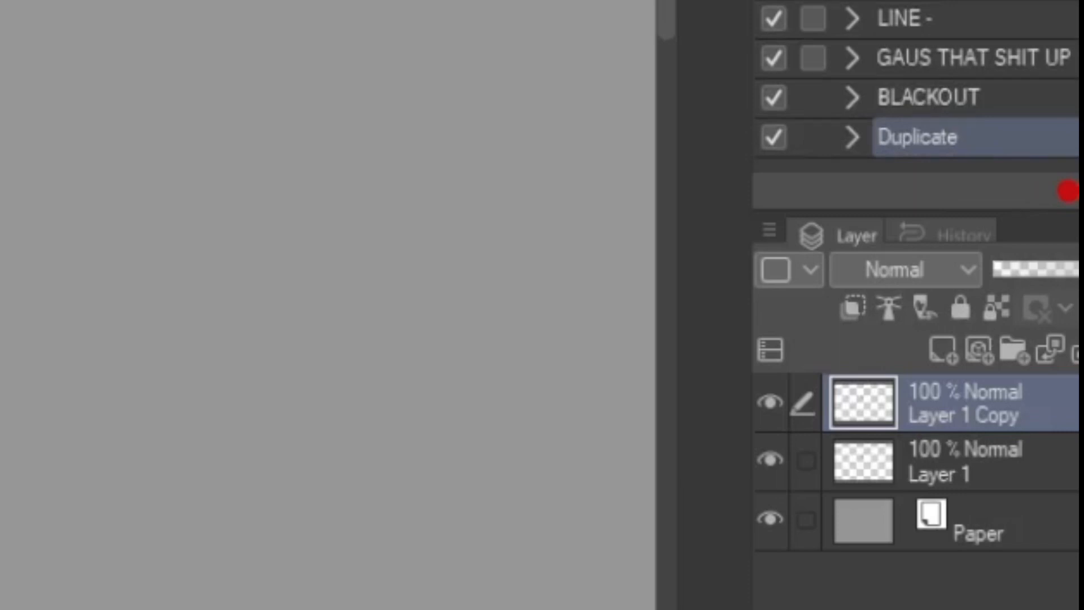
key("ctrl+j")
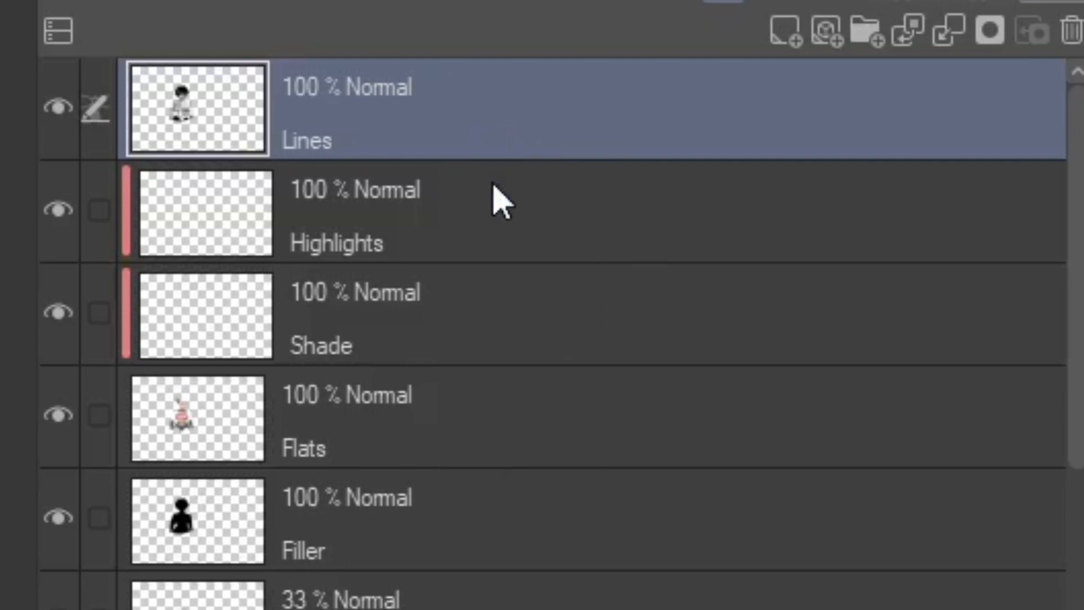
Step: Go through the character's layer stack, examining the roles of Lines, Highlights, Shade, Flats and Filler
left_click(499, 217)
left_click(525, 332)
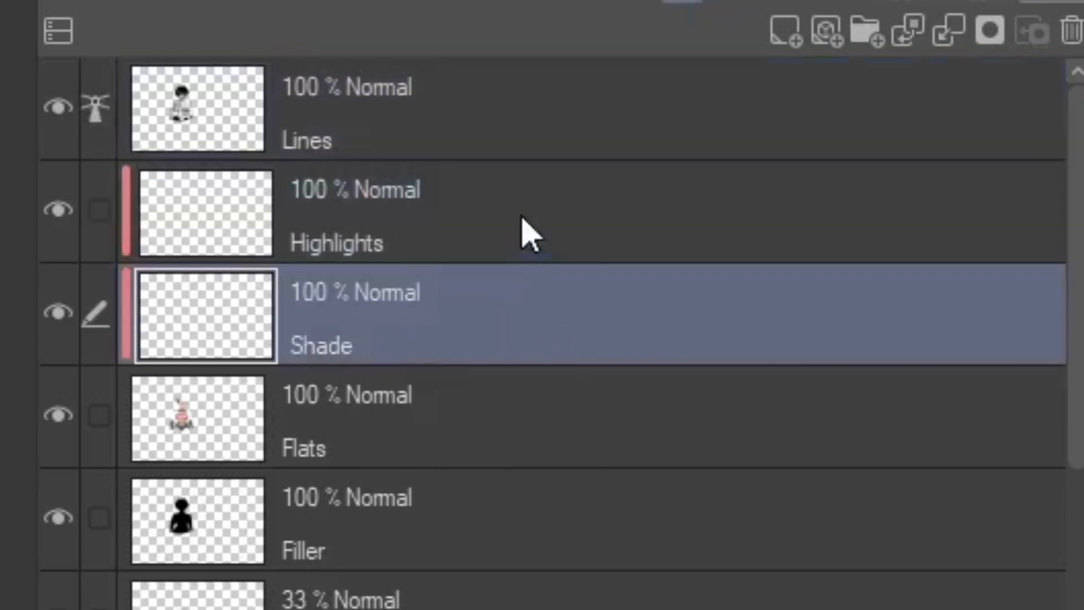
left_click(523, 234)
left_click(523, 311)
left_click(512, 420)
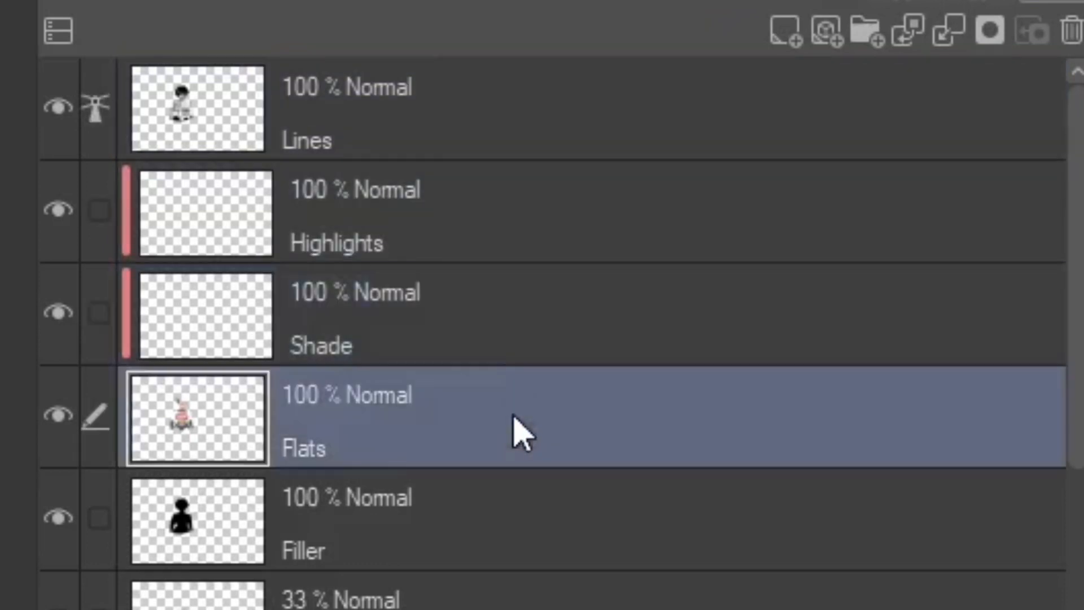
left_click(519, 526)
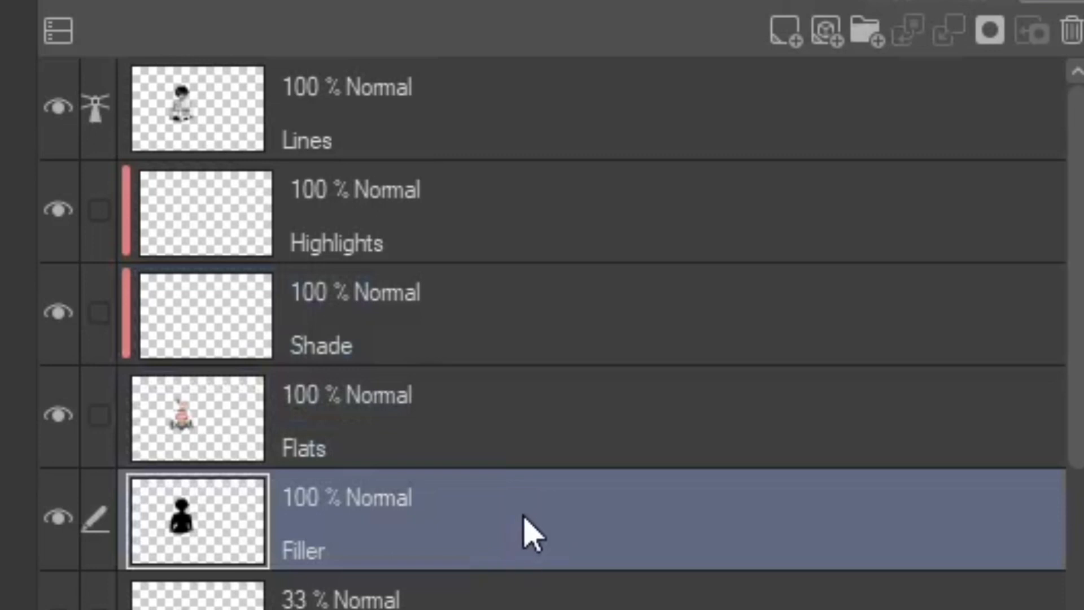
left_click(546, 126)
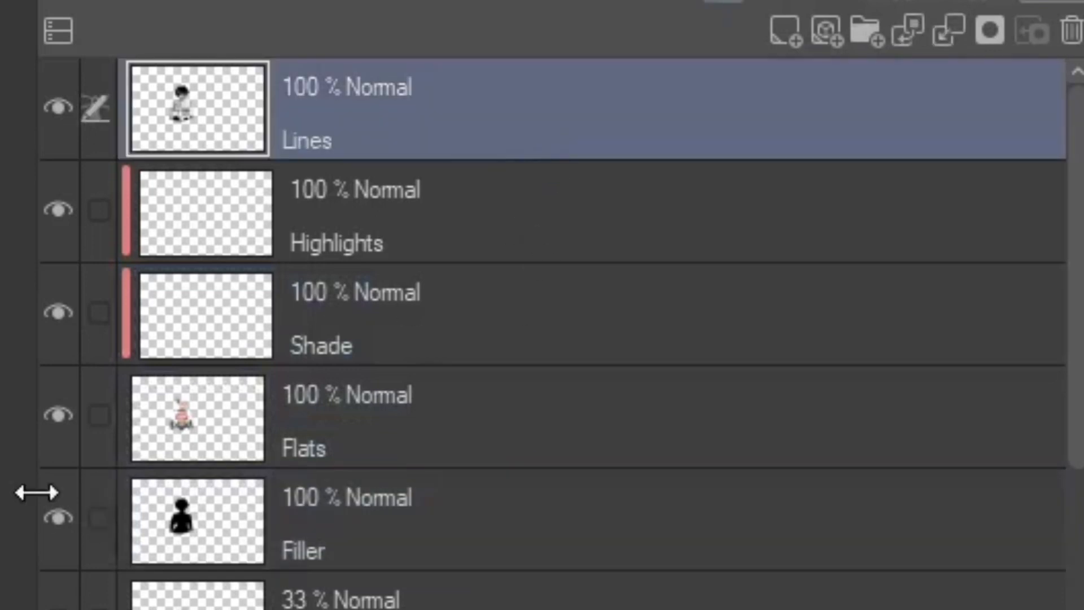
left_click(429, 408)
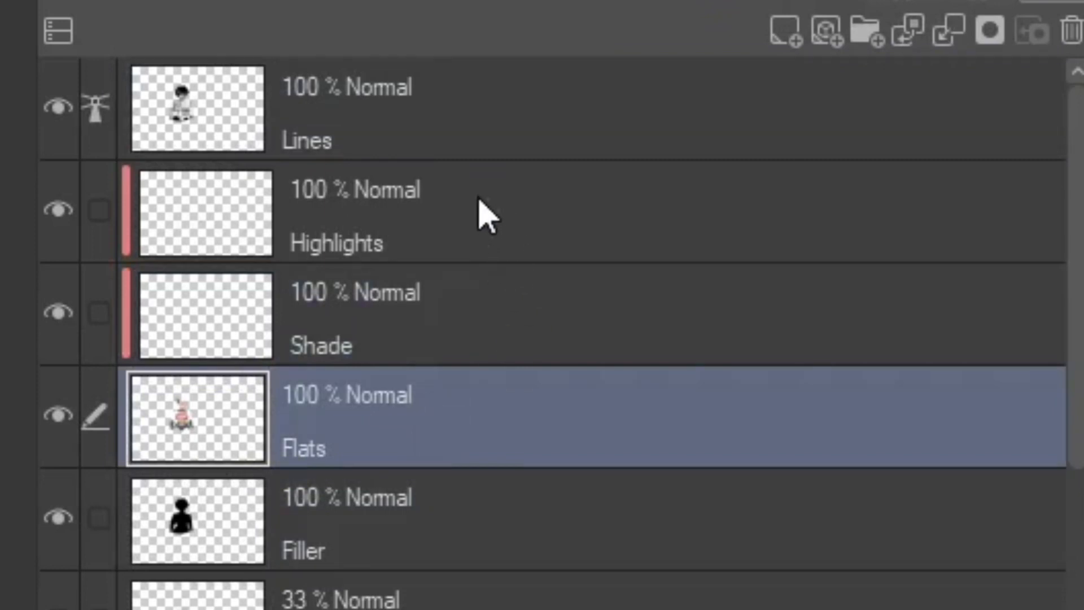
left_click(515, 253)
left_click(505, 308)
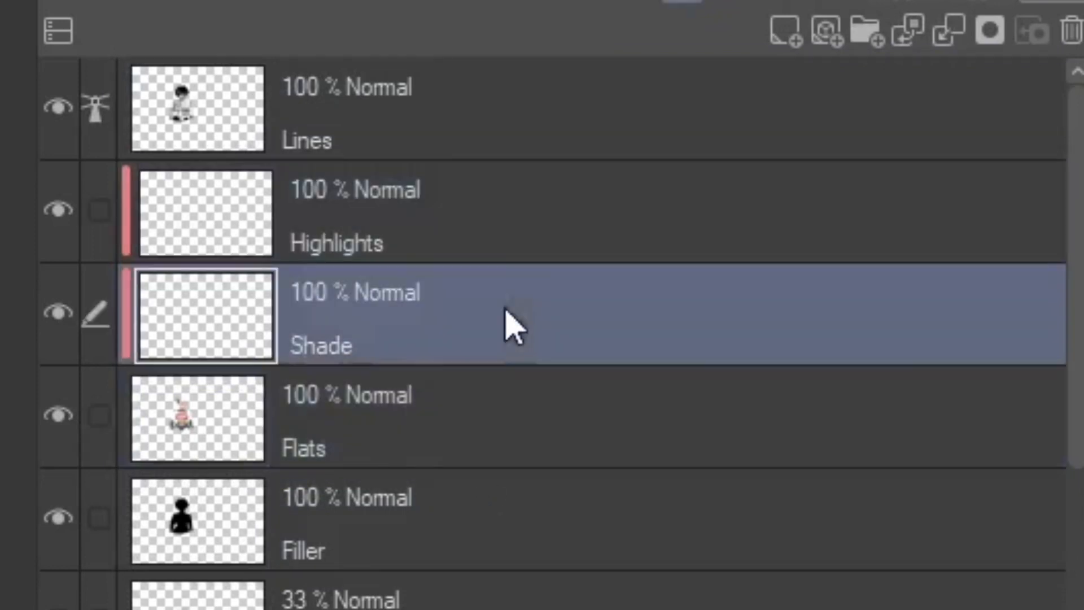
left_click(509, 511)
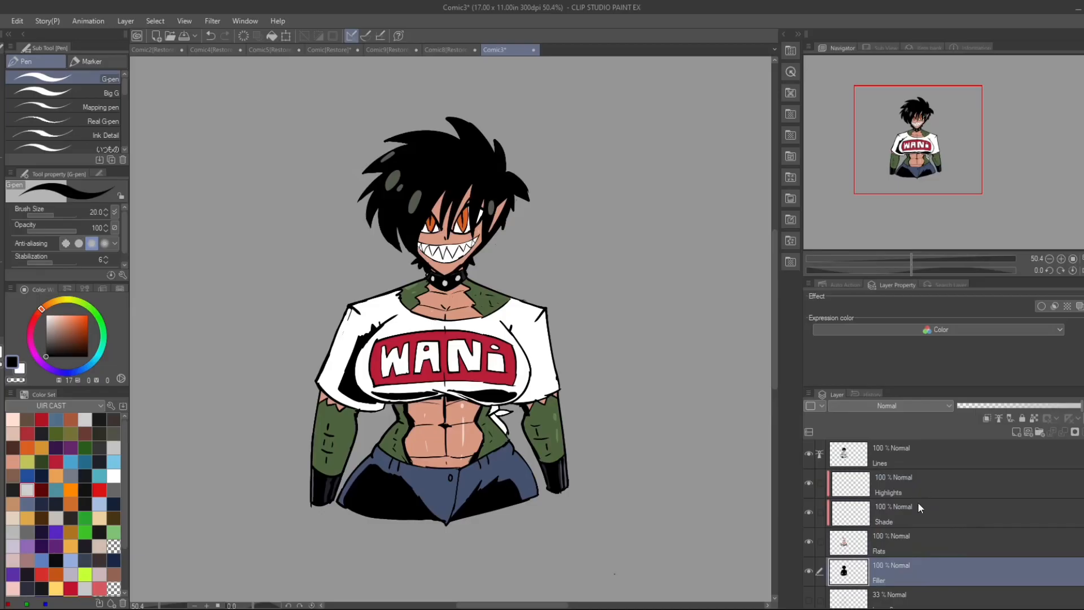
Step: Examine how the Highlights and Shade layers use Clip to Layer Below above the Flats layer
left_click(446, 305)
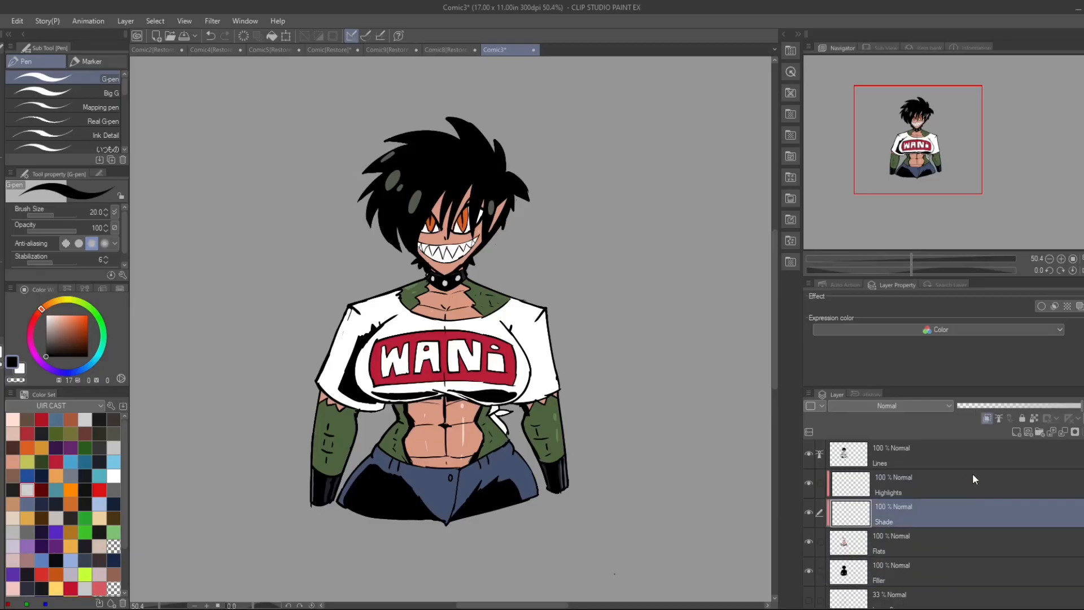
left_click(954, 488)
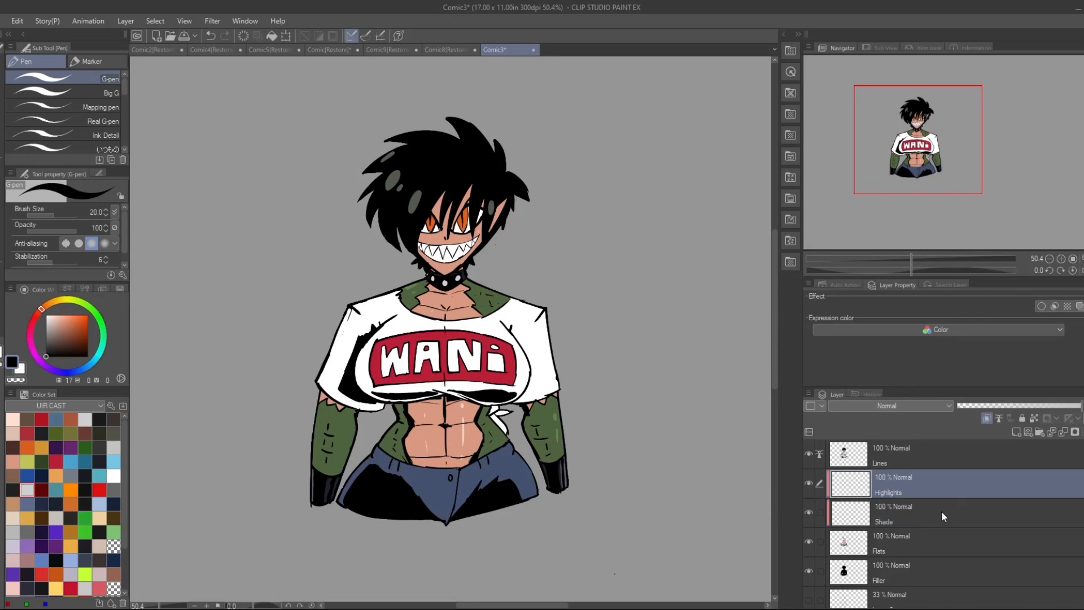
left_click(938, 523)
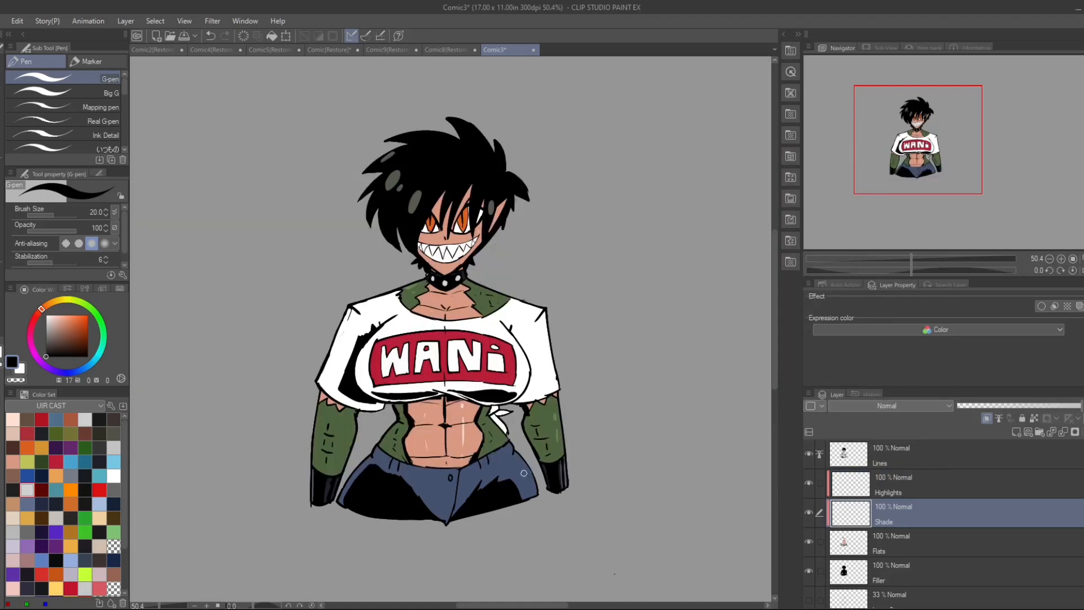
left_click(1035, 496)
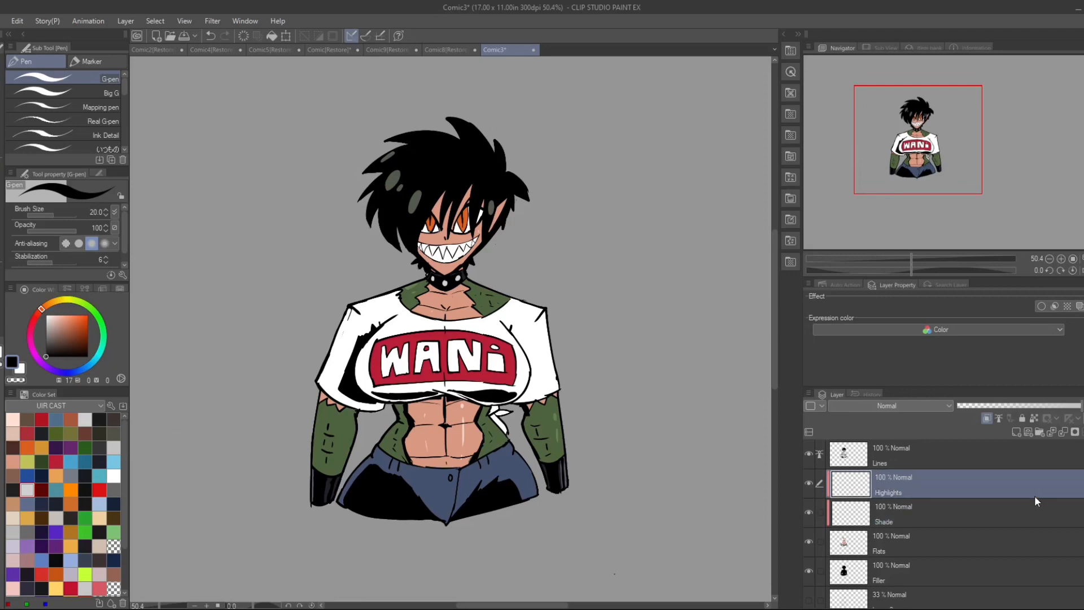
left_click(1018, 518)
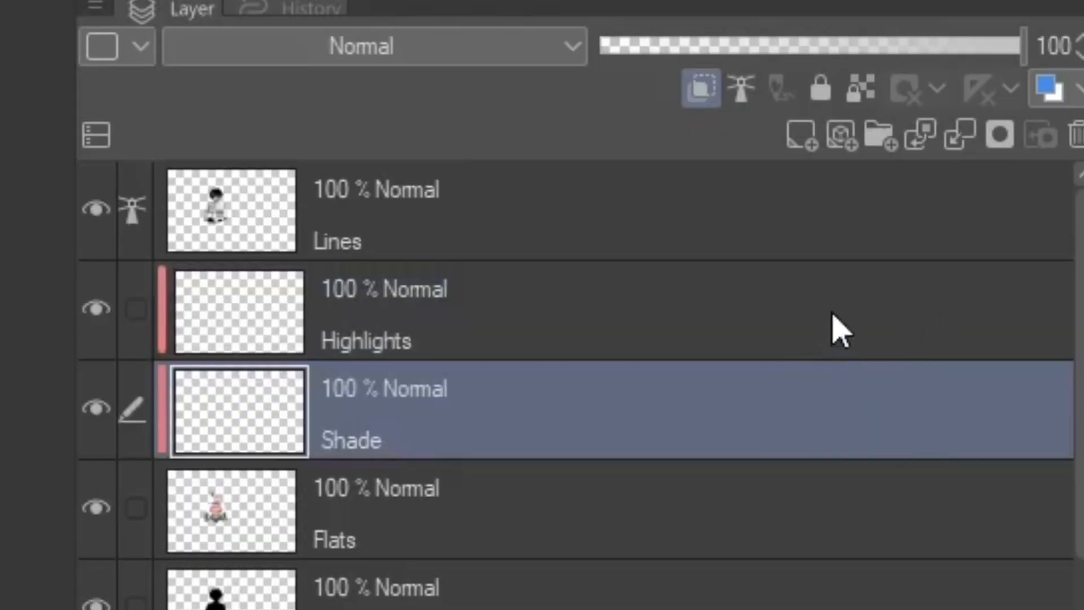
left_click(839, 333)
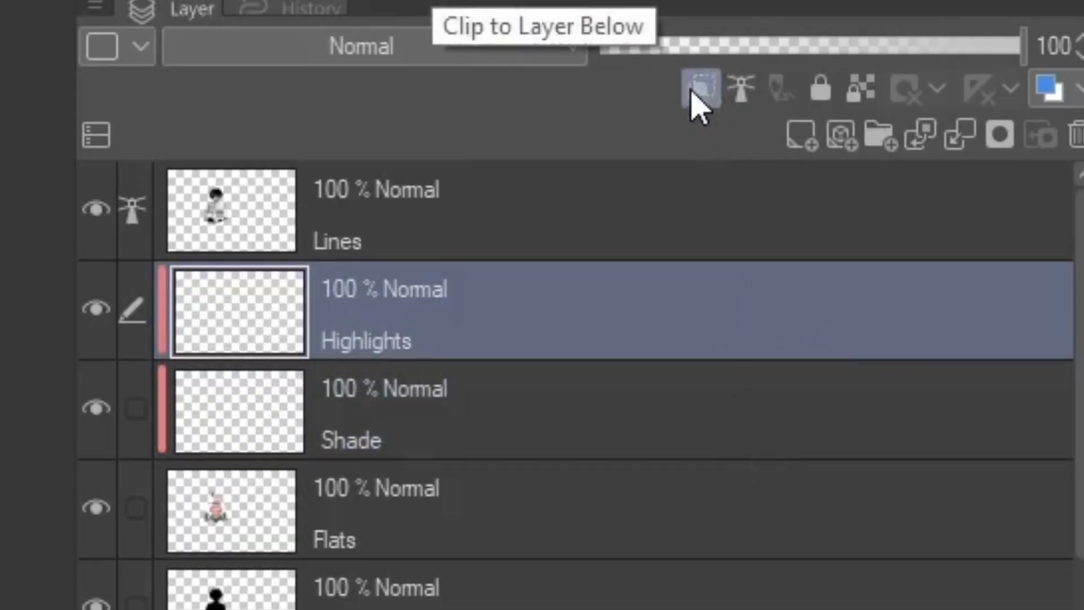
left_click(711, 411)
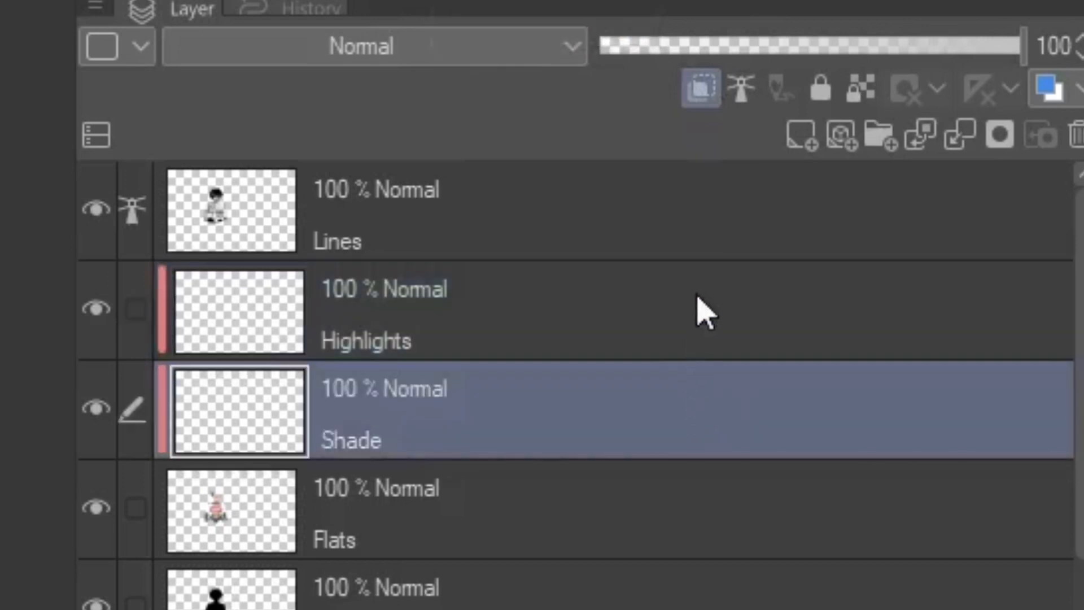
left_click(703, 333)
Step: Lasso-fill a large orange shape diagonally across the character's torso and beyond its outline on the Shade layer
left_click(694, 412)
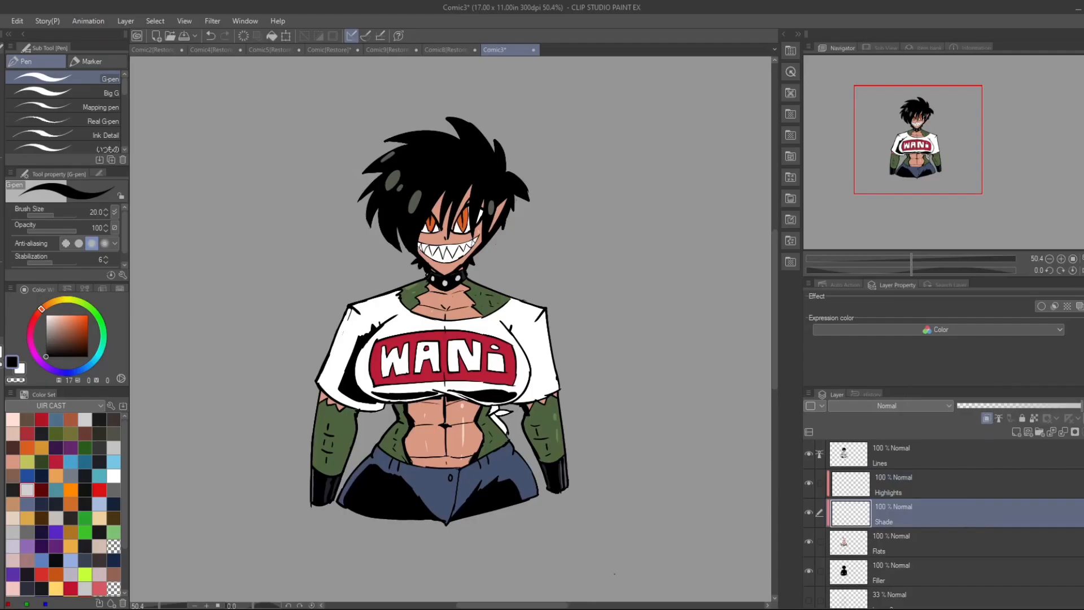
key("u")
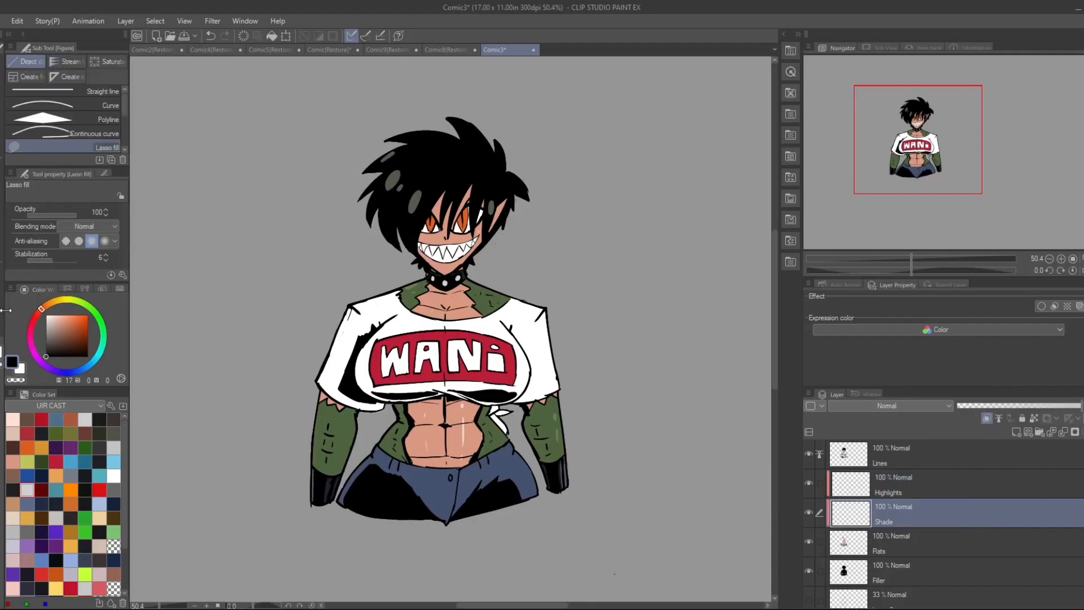
left_click(81, 319)
mouse_move(572, 280)
left_mouse_down()
mouse_move(248, 568)
mouse_move(586, 311)
left_mouse_up()
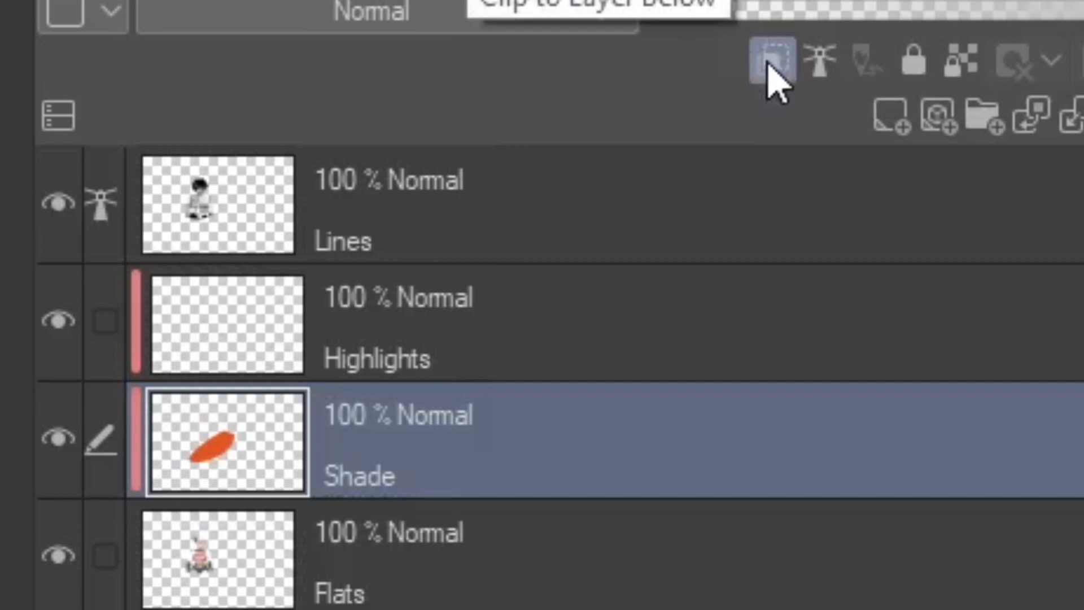
Step: Switch Clip to Layer Below off and back on for the Shade layer, and undo the orange fill
left_click(770, 65)
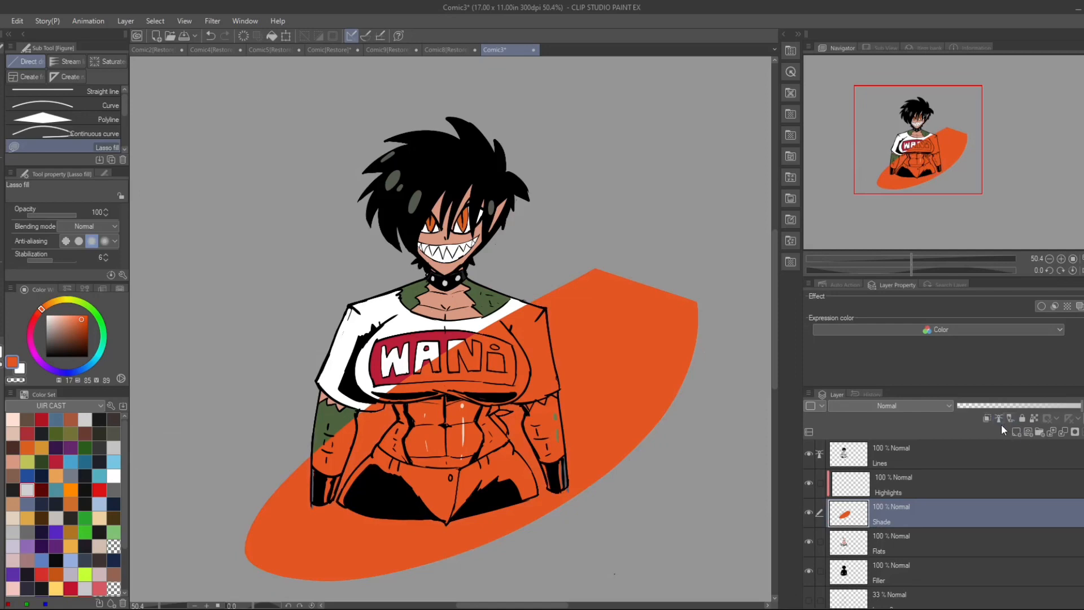
left_click(987, 418)
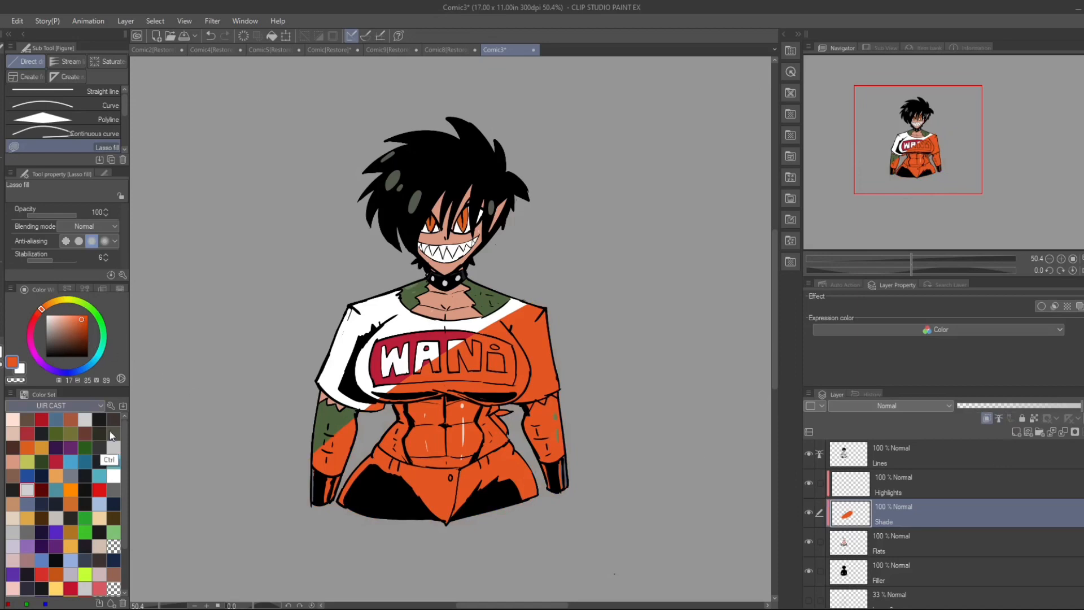
key("ctrl+z")
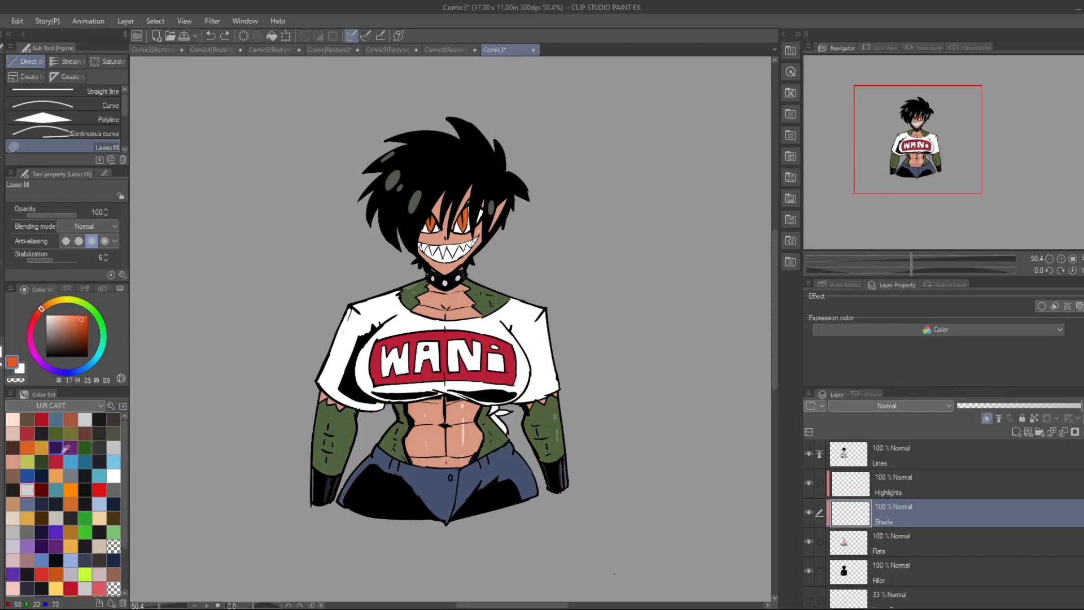
Step: Lasso-fill a large dark blue shape diagonally across the torso on the Shade layer and set the layer to Multiply at 45% opacity
left_click(114, 560)
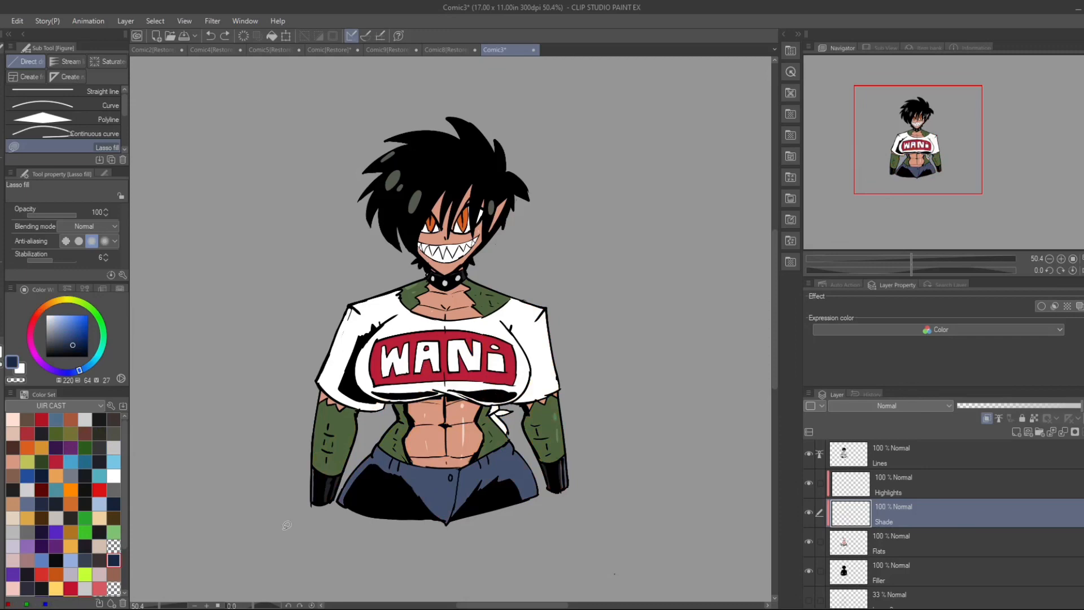
mouse_move(308, 519)
left_mouse_down()
mouse_move(290, 478)
mouse_move(627, 493)
mouse_move(315, 545)
left_mouse_up()
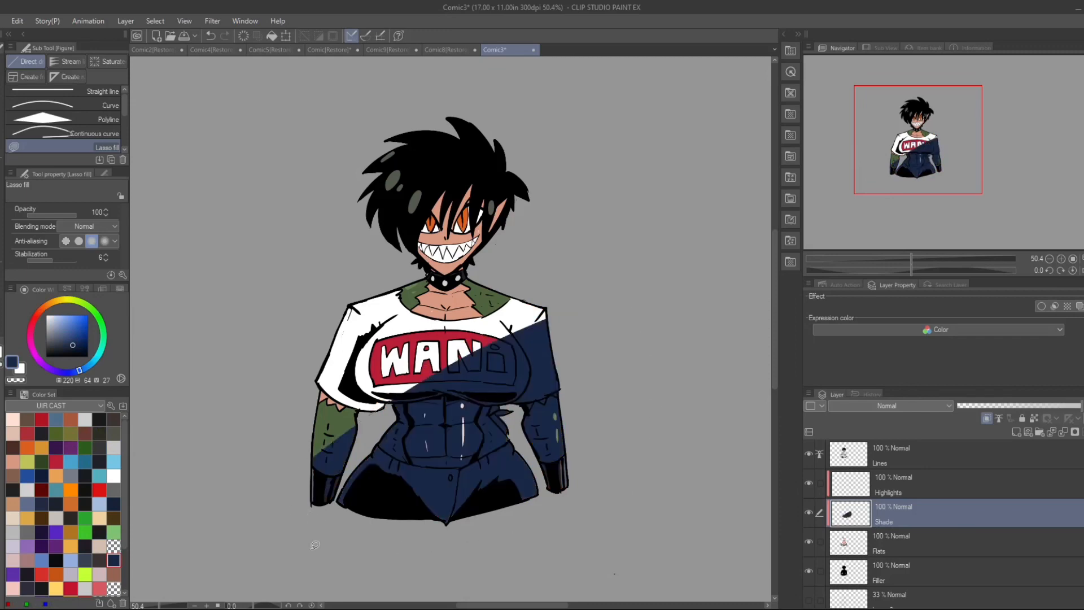
left_click(906, 406)
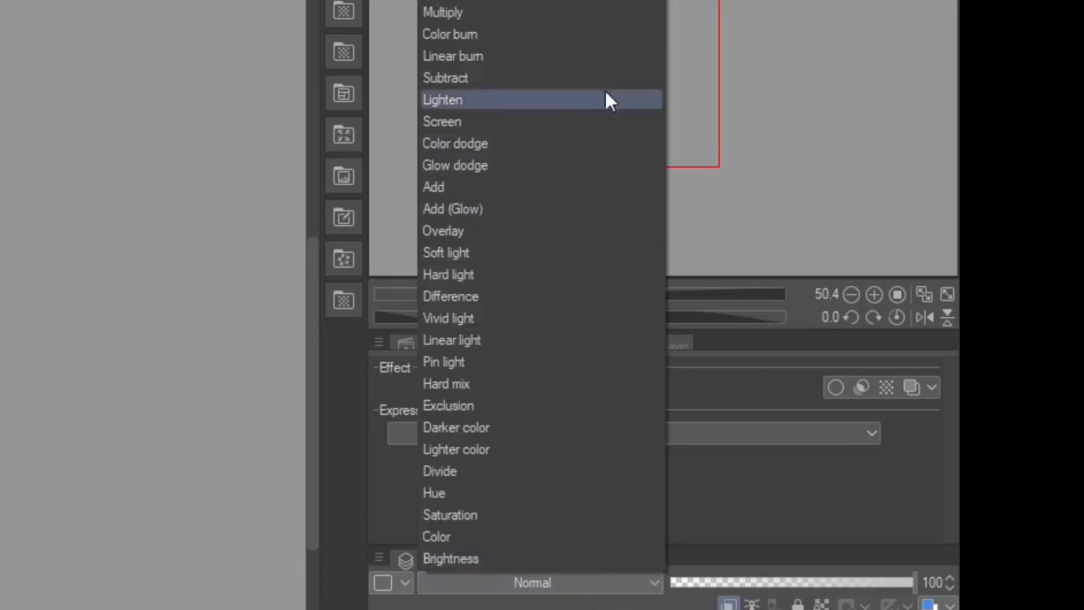
left_click(610, 11)
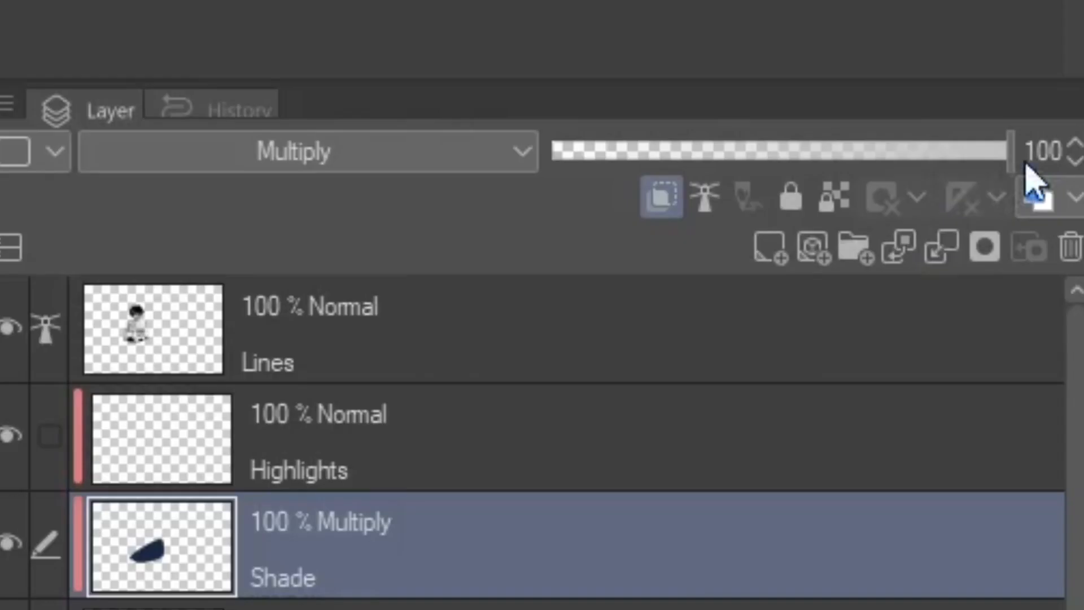
left_click(926, 585)
type("45")
key("Return")
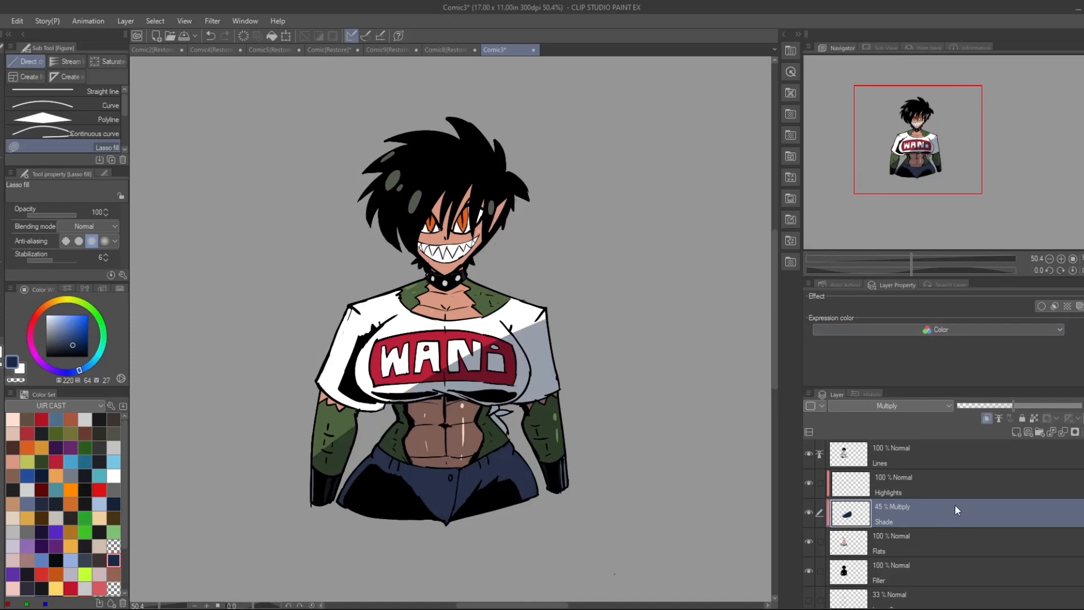
Step: Reorder the Shade layer above Highlights, and from there above the Lines layer
mouse_move(943, 506)
left_mouse_down()
mouse_move(945, 476)
mouse_move(914, 502)
mouse_move(917, 516)
mouse_move(915, 478)
left_mouse_up()
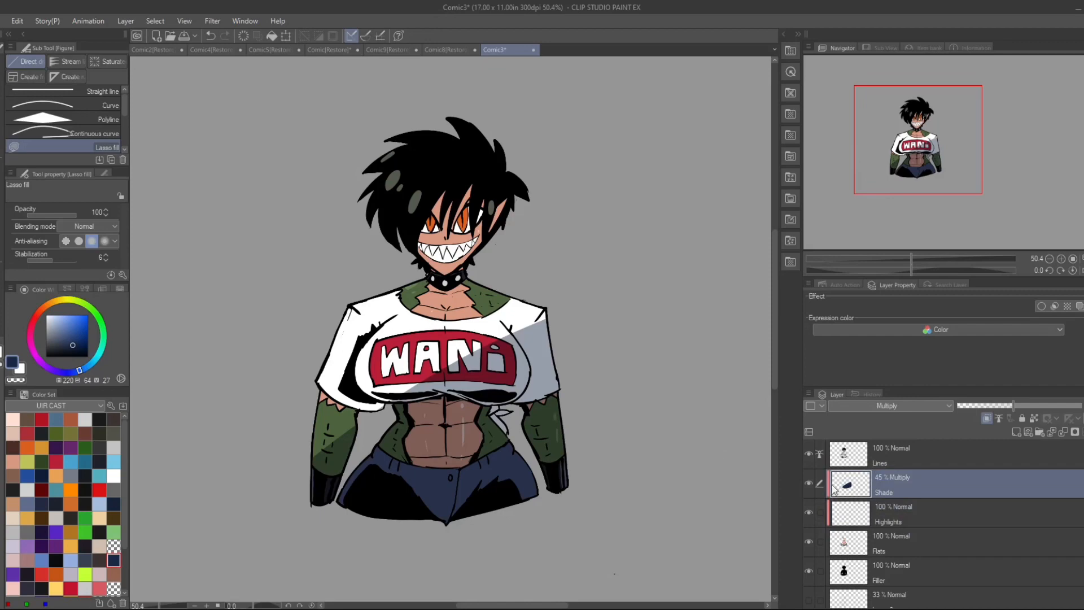
left_click(927, 547)
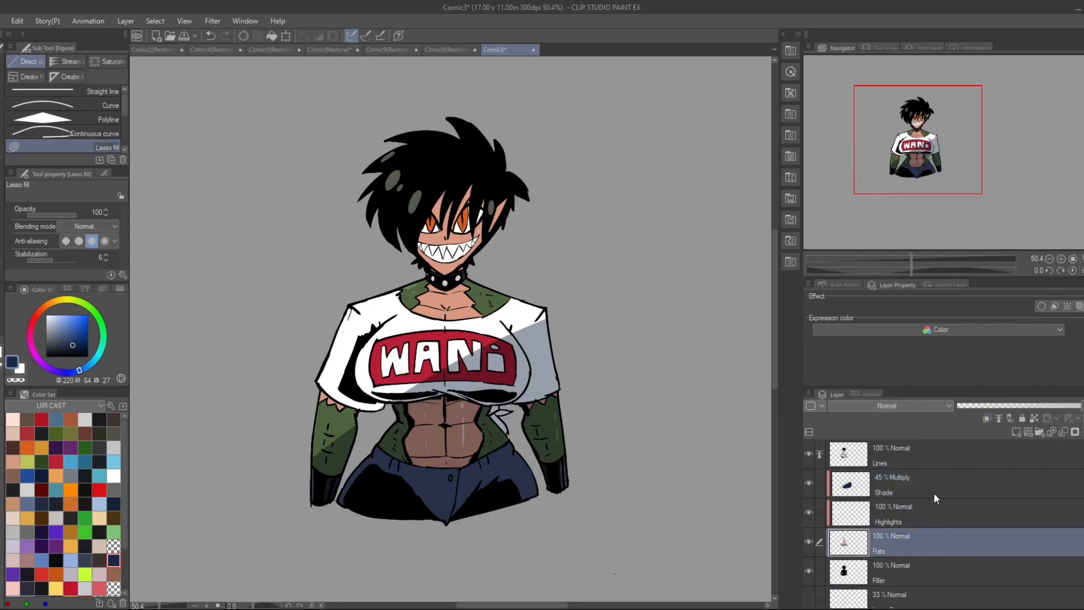
left_click_drag(936, 485, 933, 458)
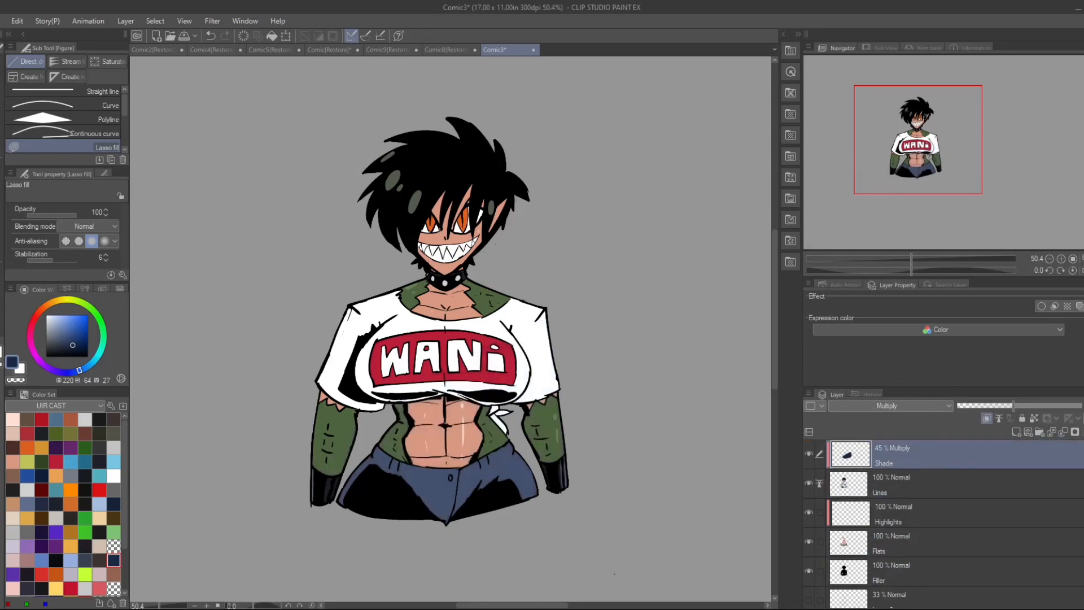
Step: Set the Shade layer above Lines to Normal blending at 100% opacity
key("m")
left_click(890, 405)
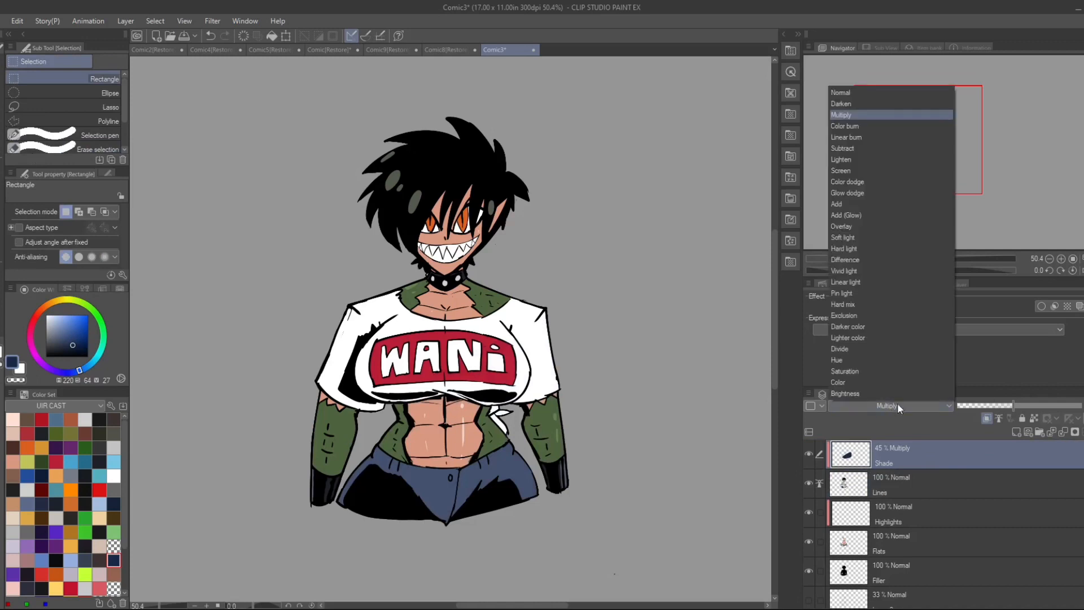
left_click(856, 86)
left_click_drag(1033, 407, 1082, 406)
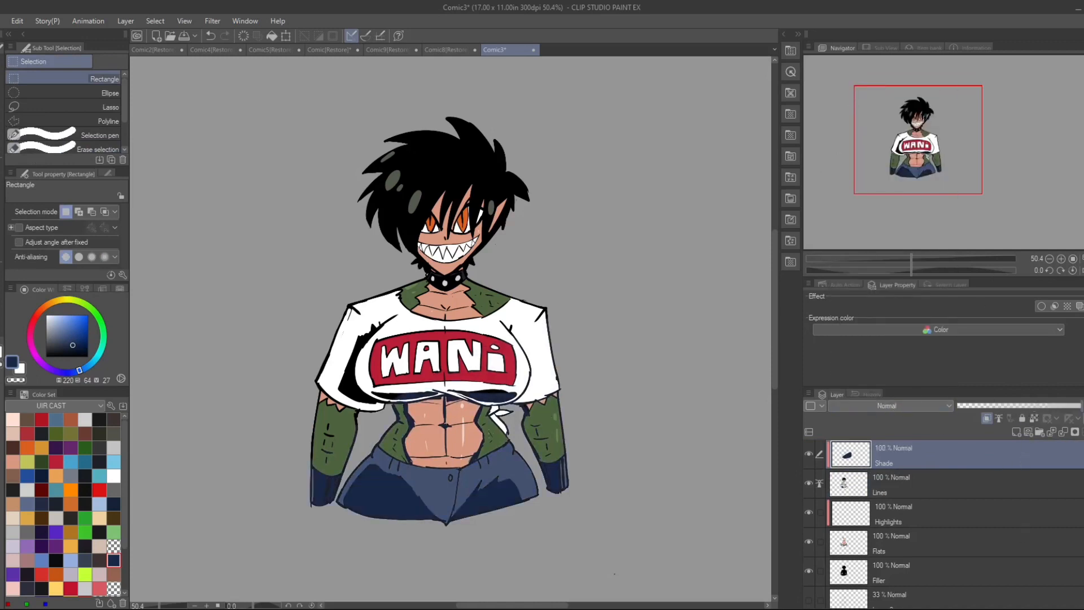
Step: Fill a rectangular selection around the whole character with red on the Shade layer, deselect, and lower the layer opacity to 23%
left_click_drag(273, 88, 619, 572)
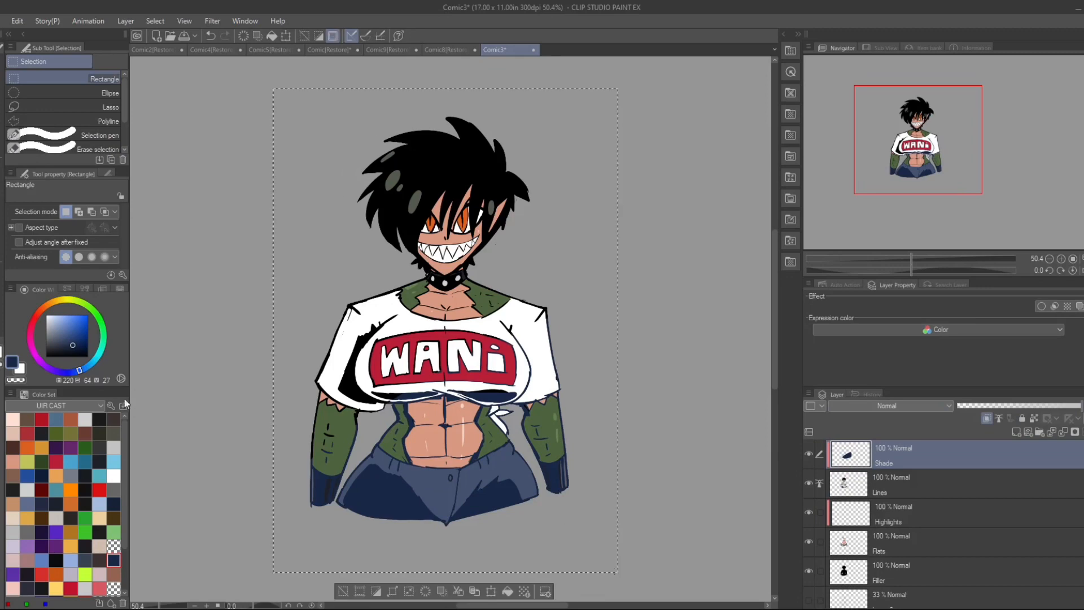
left_click(41, 419)
left_click(514, 593)
key("ctrl+d")
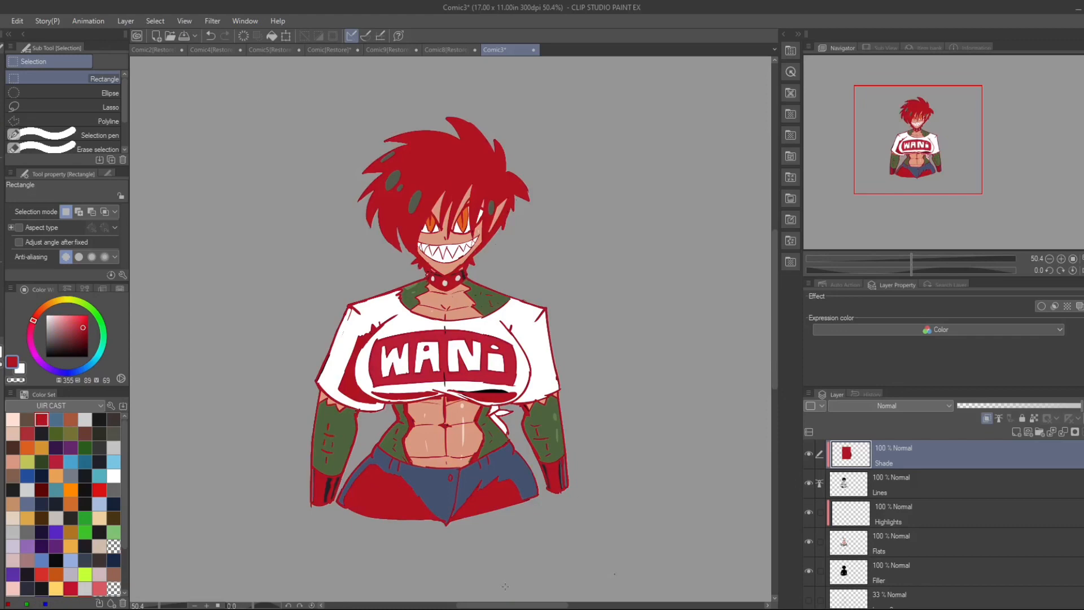
left_click(986, 405)
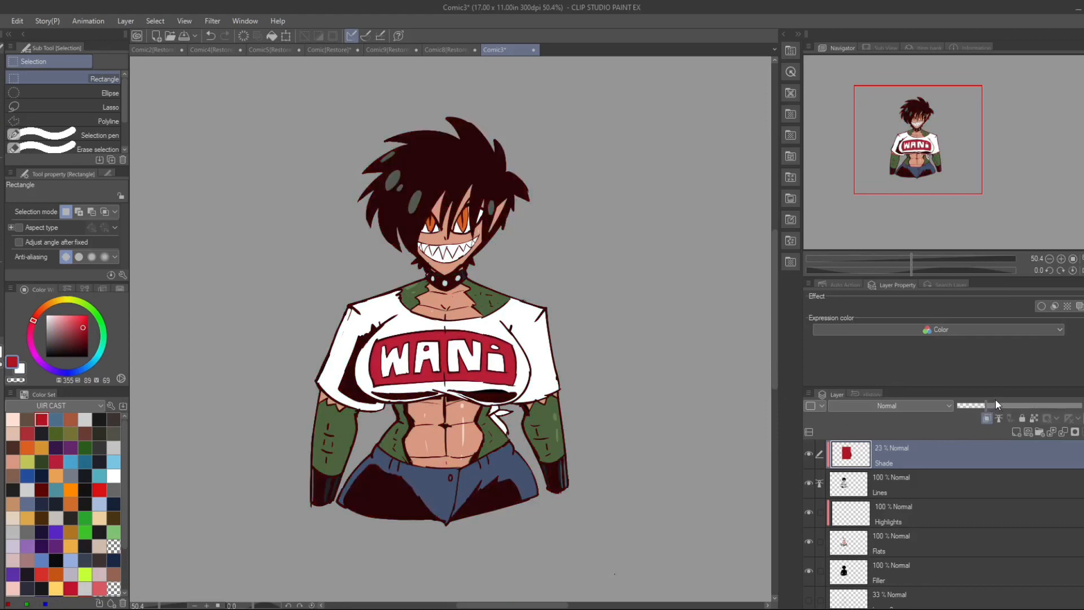
Step: Undo the opacity change and red fill, clear the selection, and set the Shade layer's opacity to 45%
key("ctrl+z")
key("ctrl+z")
key("ctrl+z")
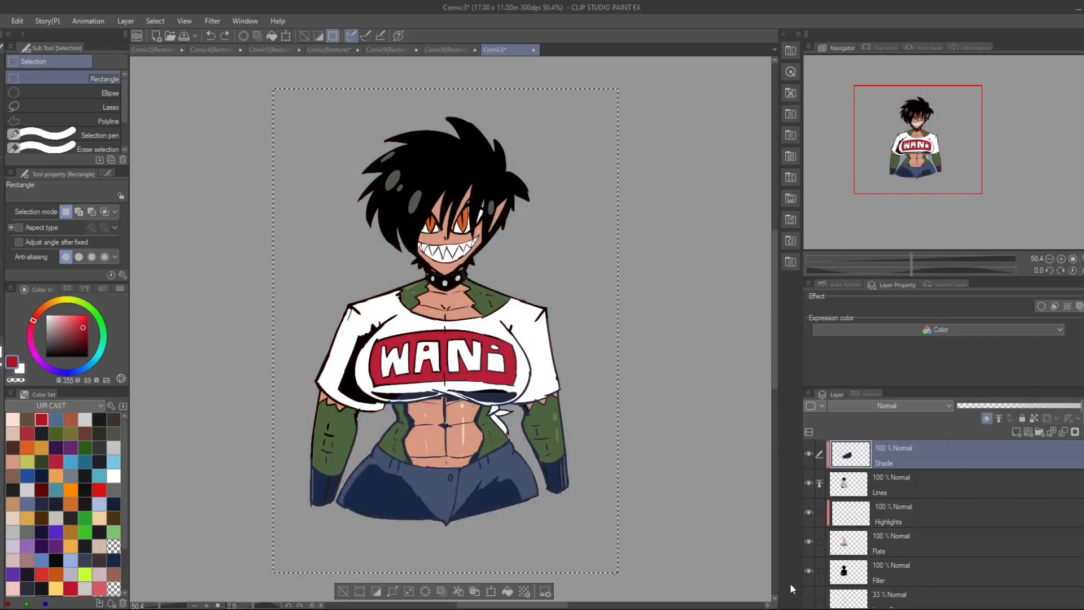
key("ctrl+d")
left_click(1014, 405)
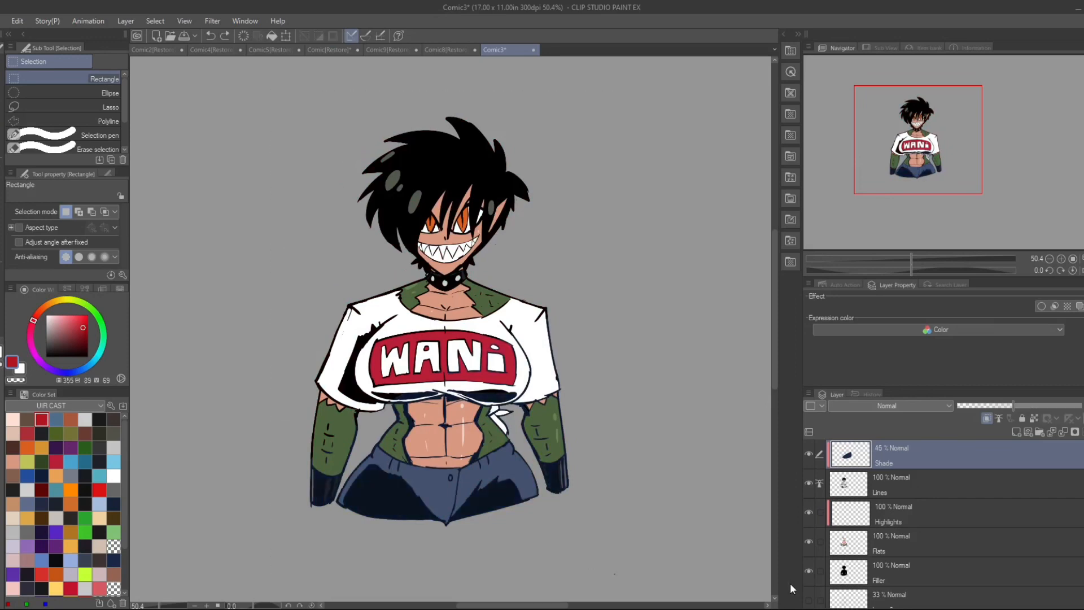
Step: Undo the Shade layer's opacity, blending, reordering and dark blue fill changes until the layer is empty beneath Highlights
key("ctrl+z")
key("ctrl+z")
key("ctrl+z")
key("ctrl+z")
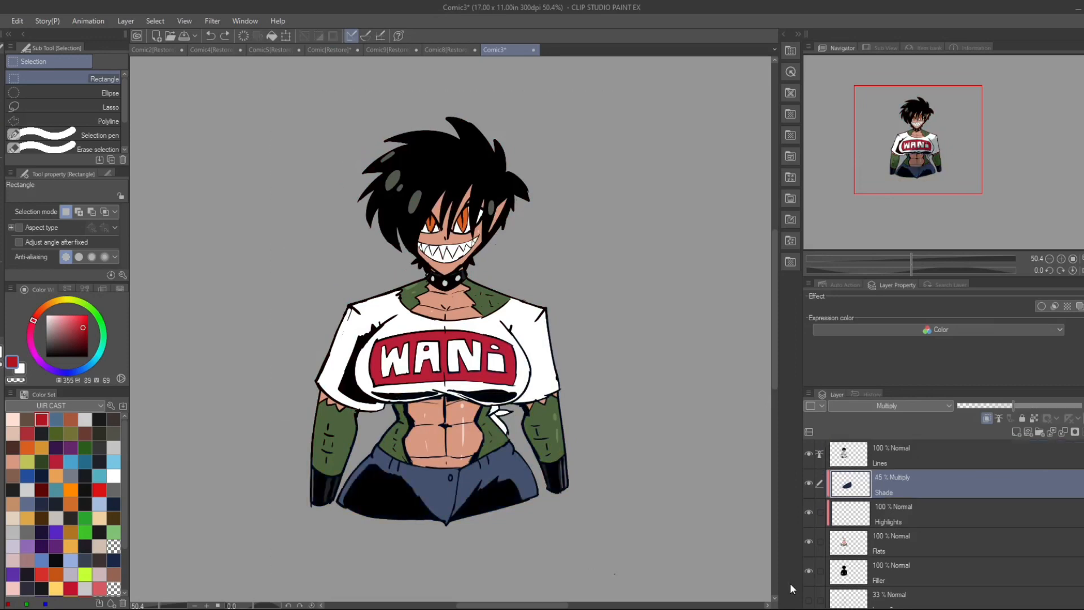
key("ctrl+z")
key("ctrl+z")
key("ctrl+z")
key("ctrl+z")
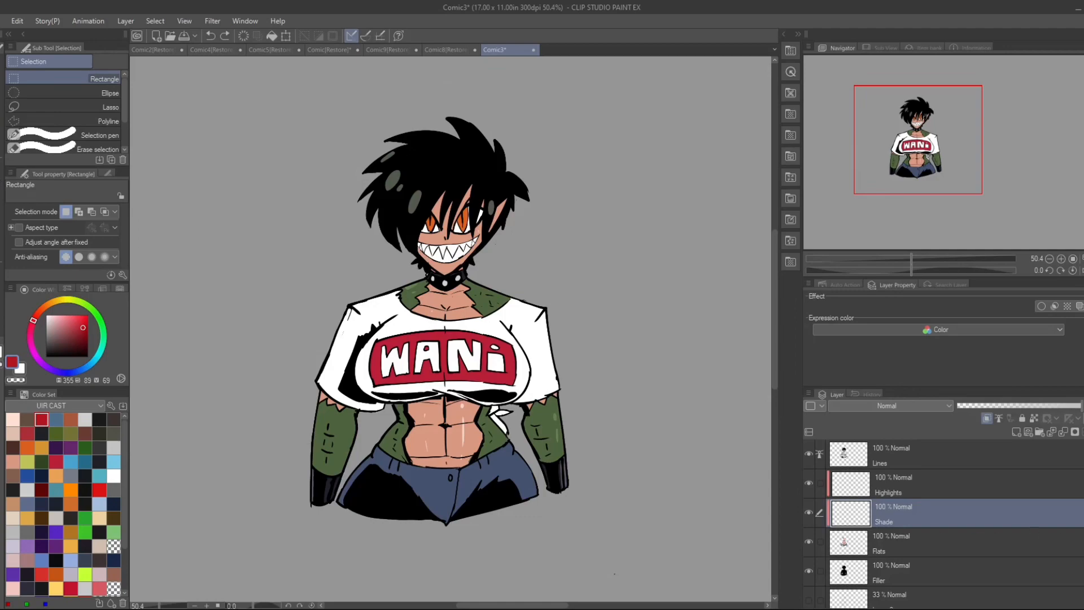
Step: Move the Filler layer's black silhouette out from behind the character to reveal it, and undo the move
scroll(994, 525, "down", 3)
left_click(1011, 534)
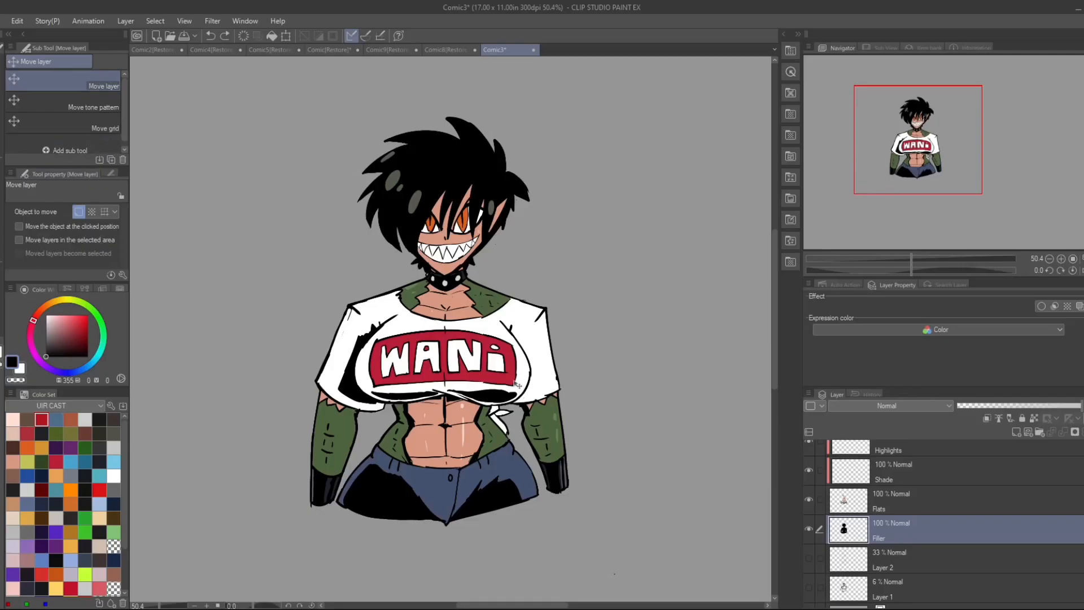
left_click_drag(495, 404, 613, 438)
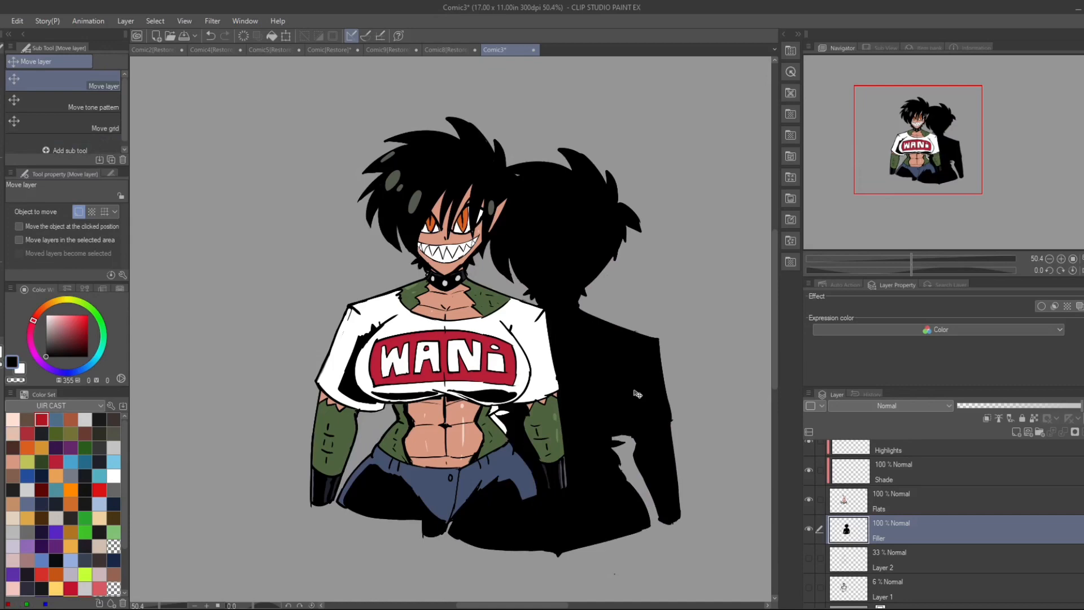
key("ctrl+z")
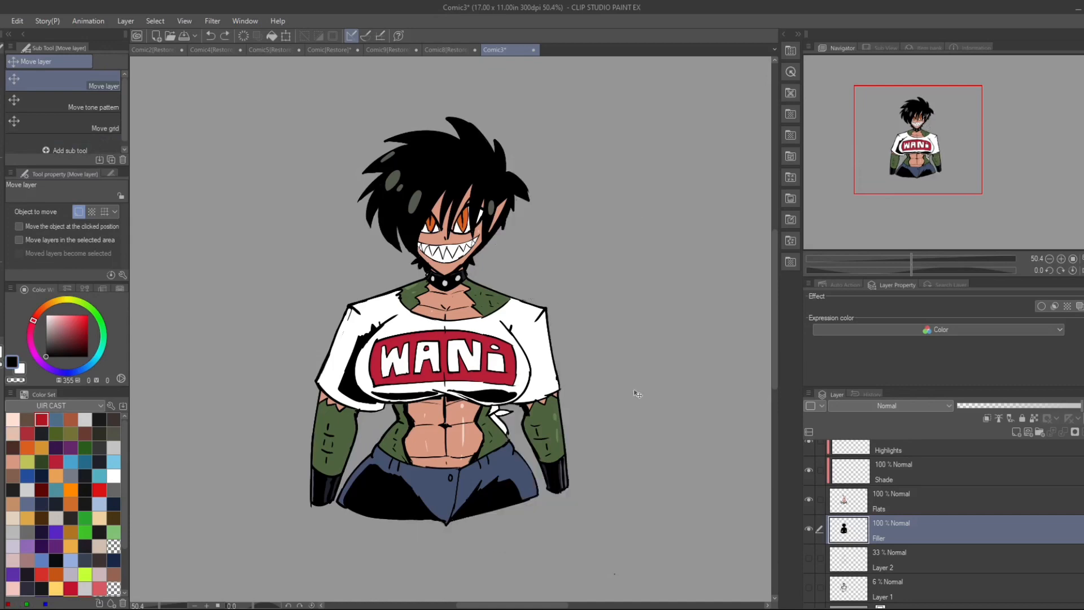
Step: Hide the Filler layer to examine the character's lines and flats up close without it, and show the layer again
left_click(809, 528)
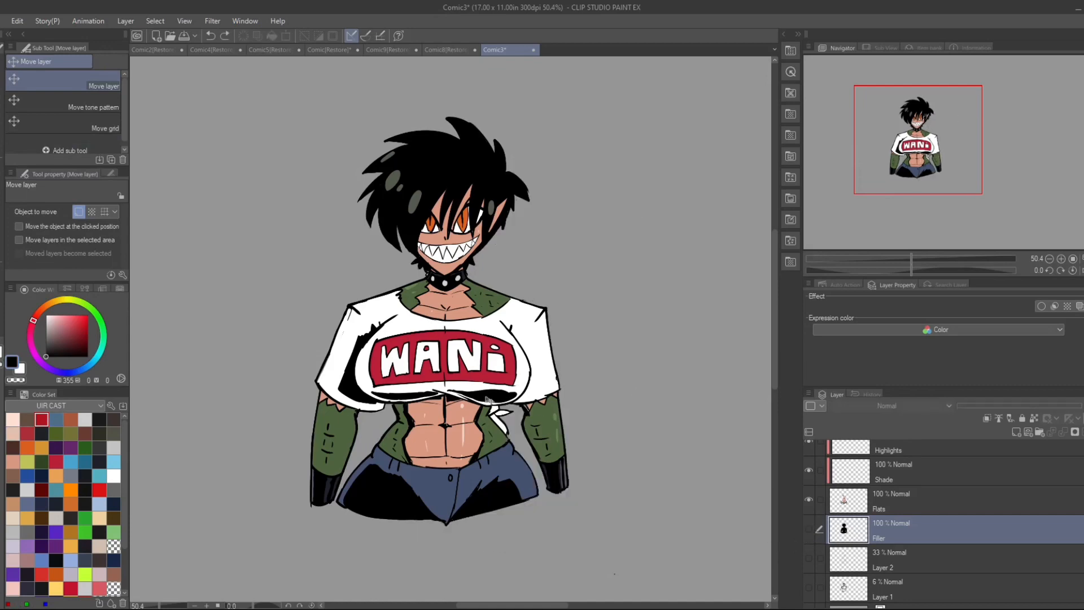
left_click_drag(426, 264, 512, 271)
left_click_drag(535, 466, 583, 311)
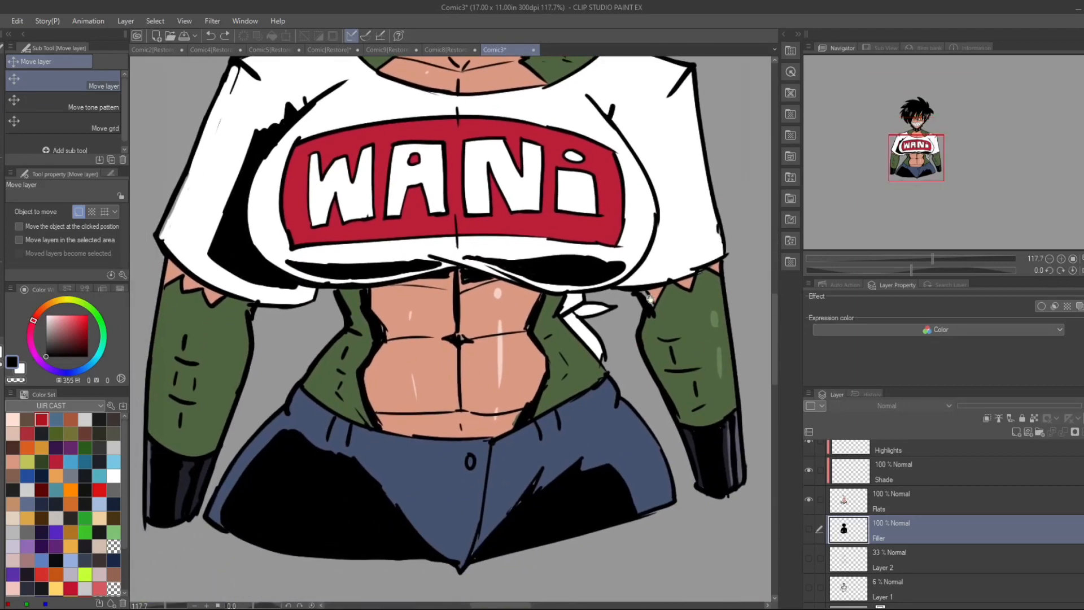
left_click_drag(519, 412, 525, 407)
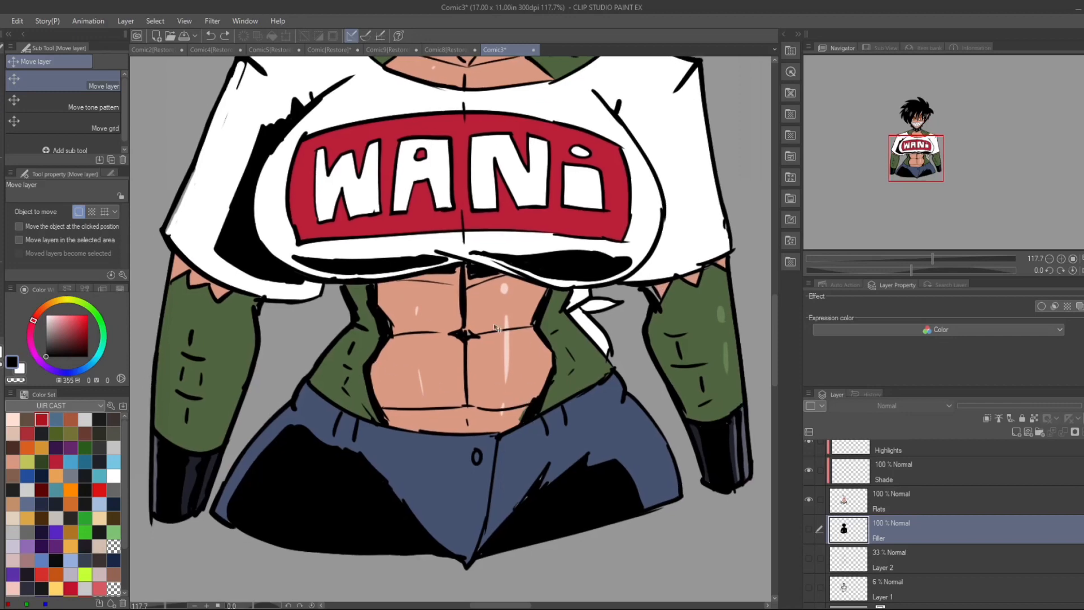
left_click(808, 527)
scroll(587, 443, "down", 5)
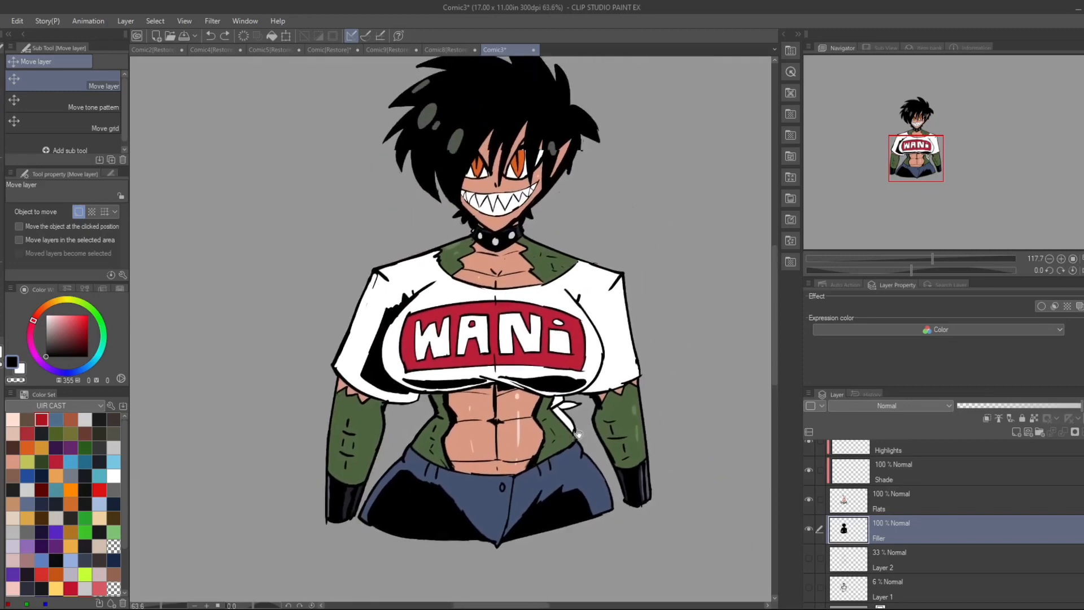
scroll(587, 442, "down", 2)
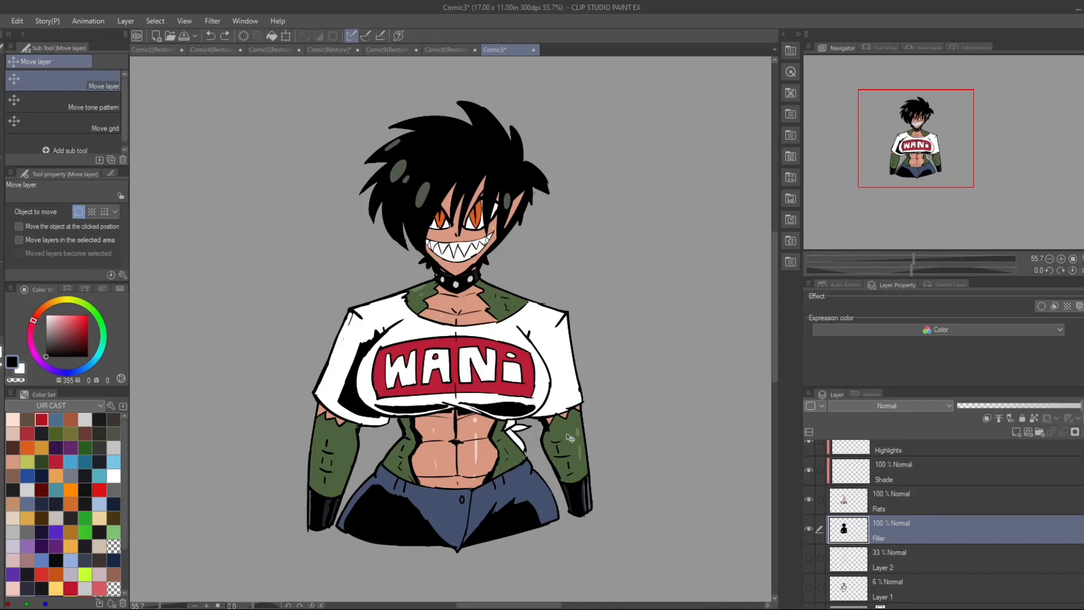
Step: Run the GAUS THAT SHIT UP auto action from Comic Sets on the Lines layer
scroll(1073, 497, "up", 2)
left_click(1075, 442)
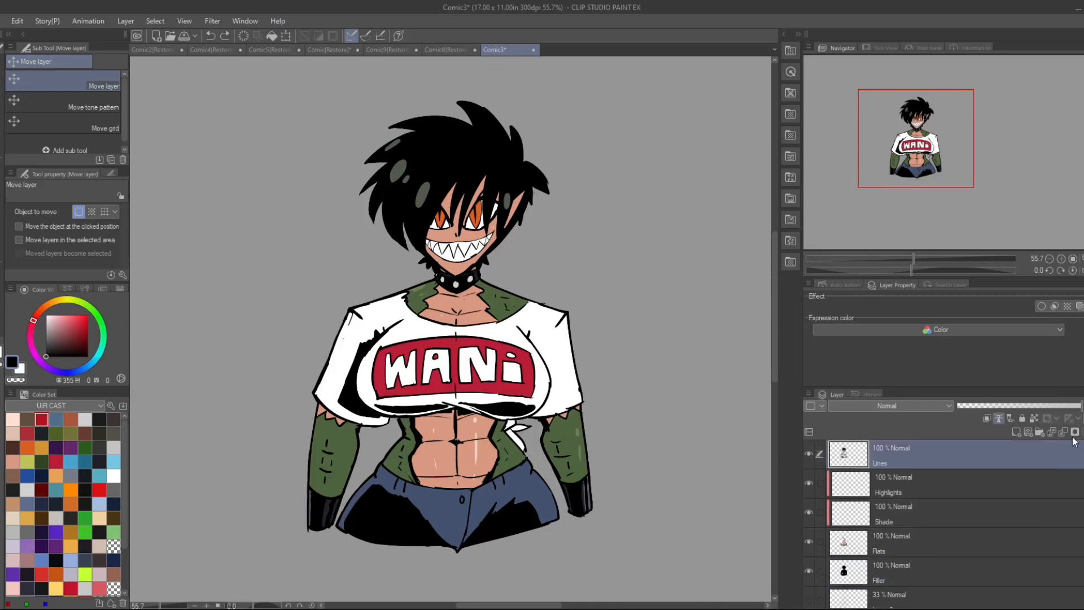
left_click(836, 285)
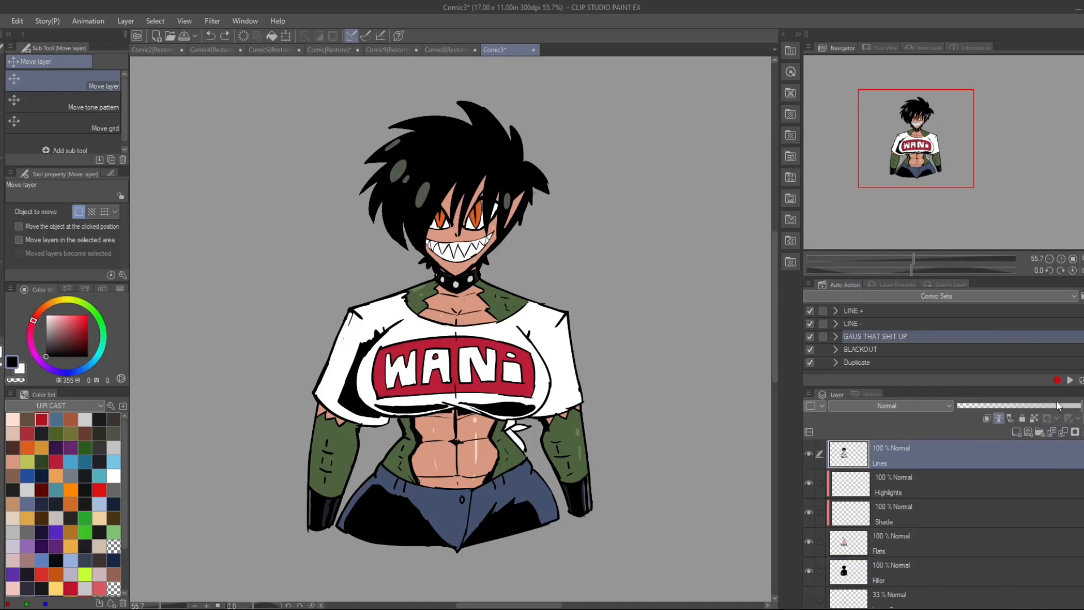
left_click(1071, 381)
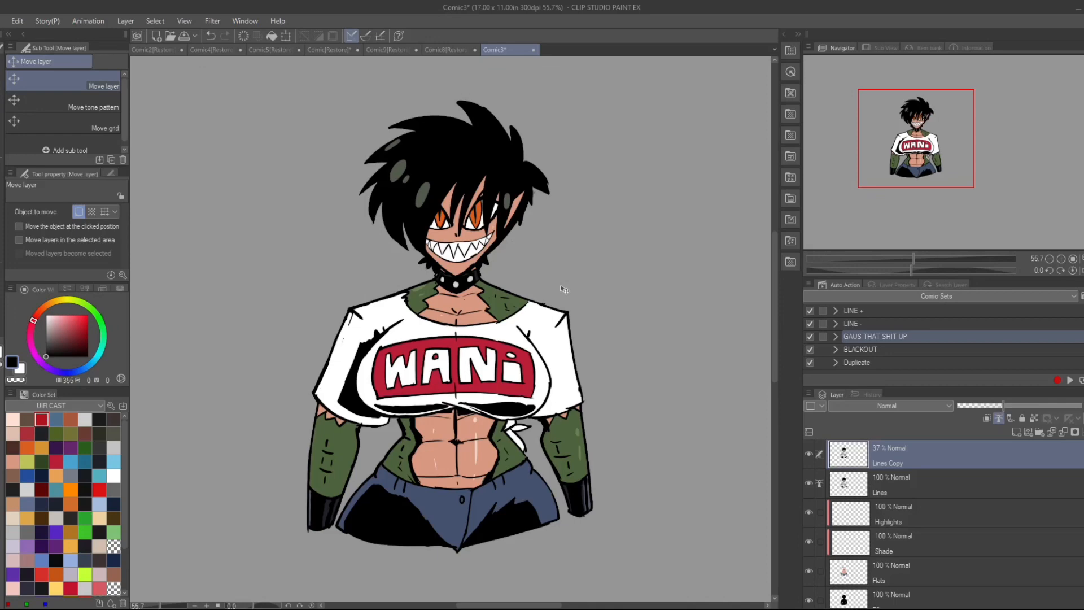
Step: Apply an Edge border effect to the original Lines layer
left_click(907, 283)
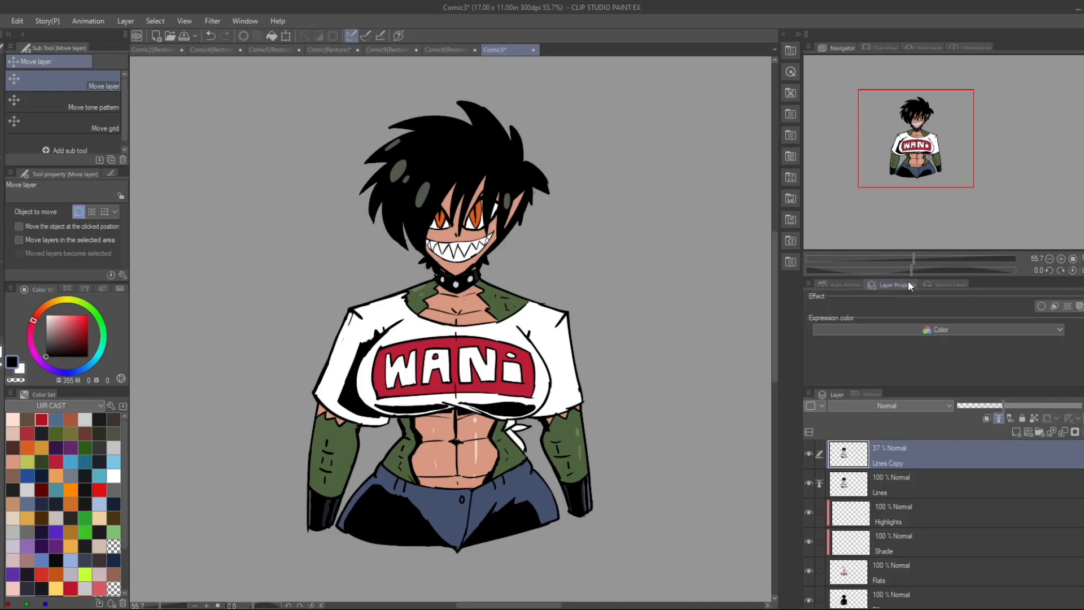
left_click(916, 485)
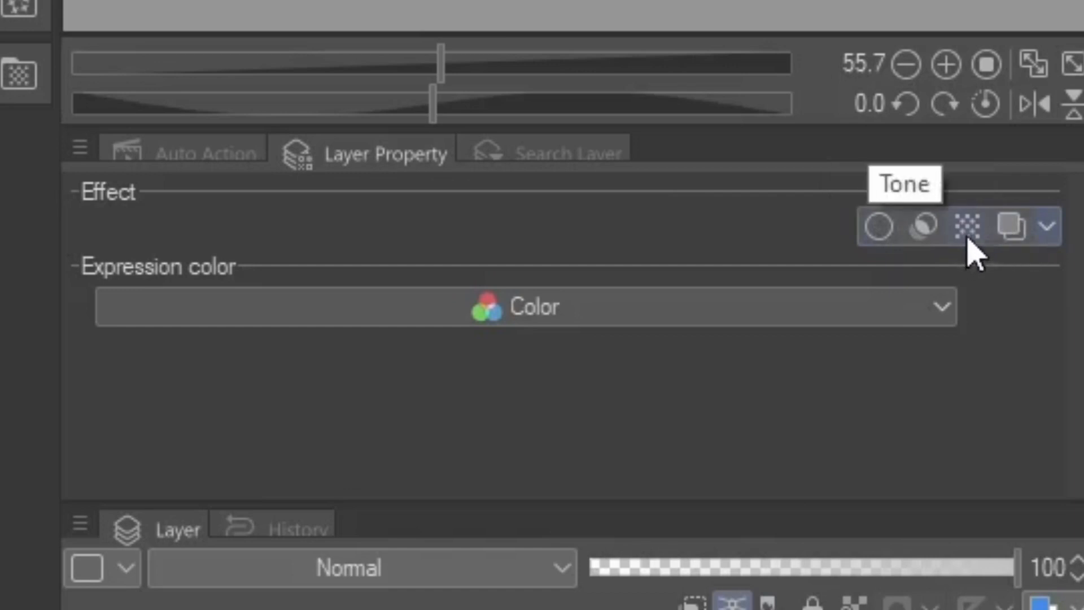
left_click(877, 233)
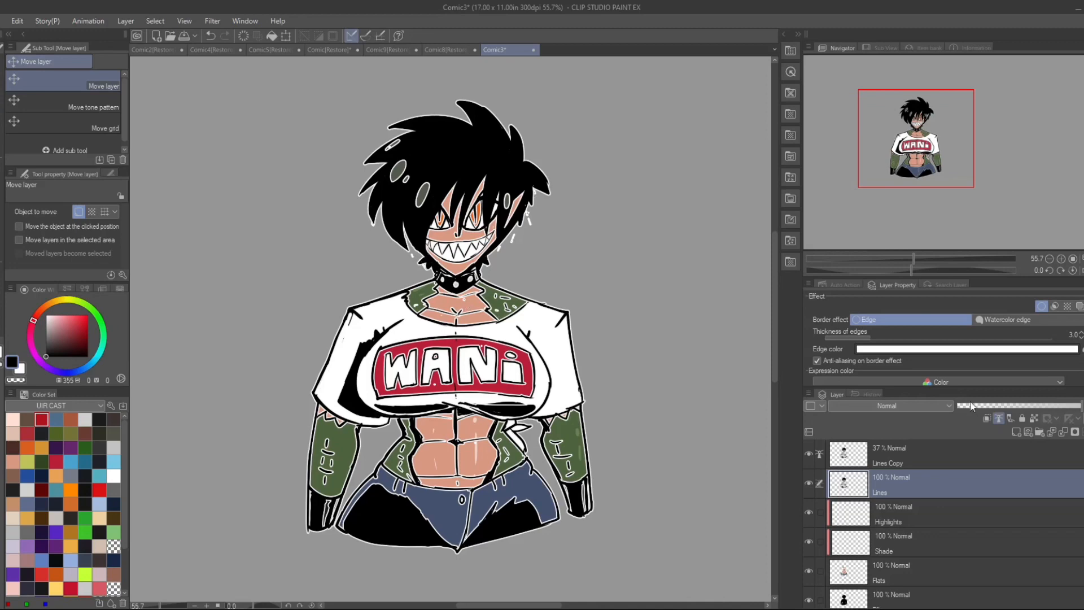
Step: Set the Lines layer's border to a dark red edge color with an edge thickness of 1.3
left_click(915, 348)
left_click(488, 286)
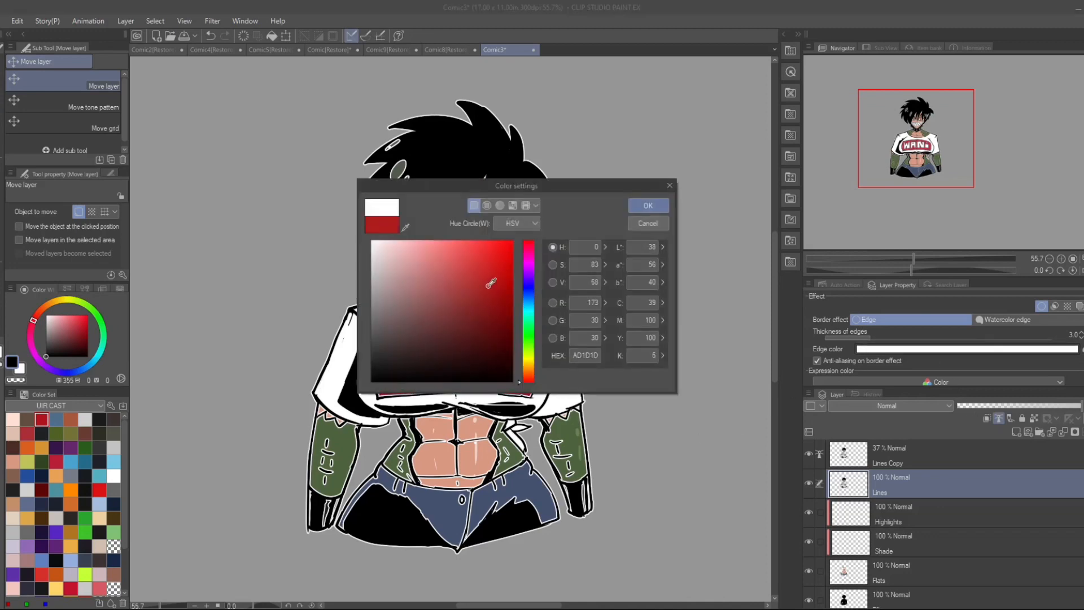
left_click(642, 205)
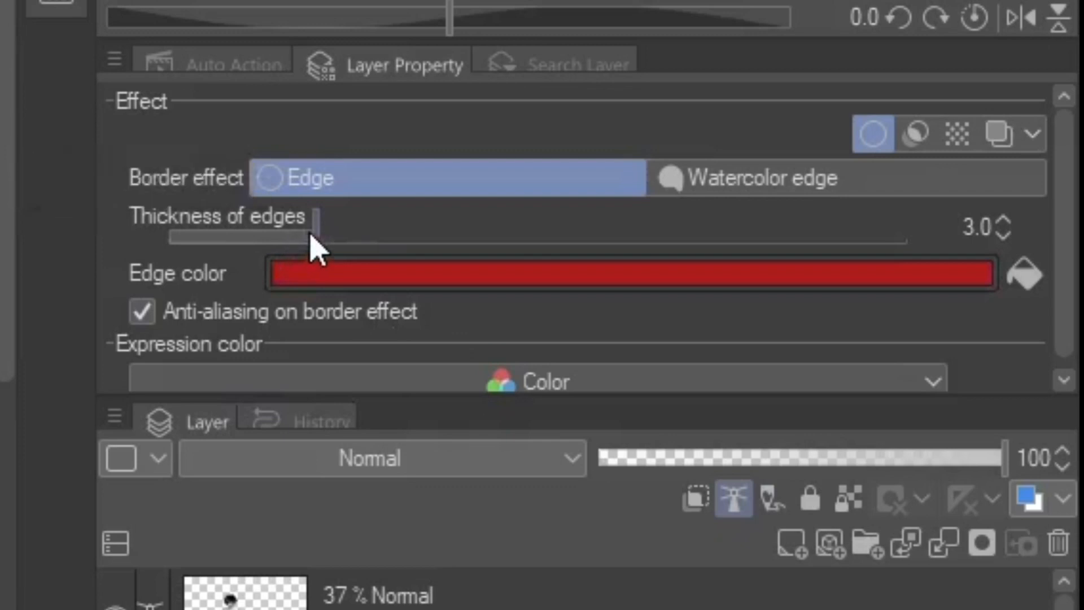
left_click_drag(311, 234, 212, 261)
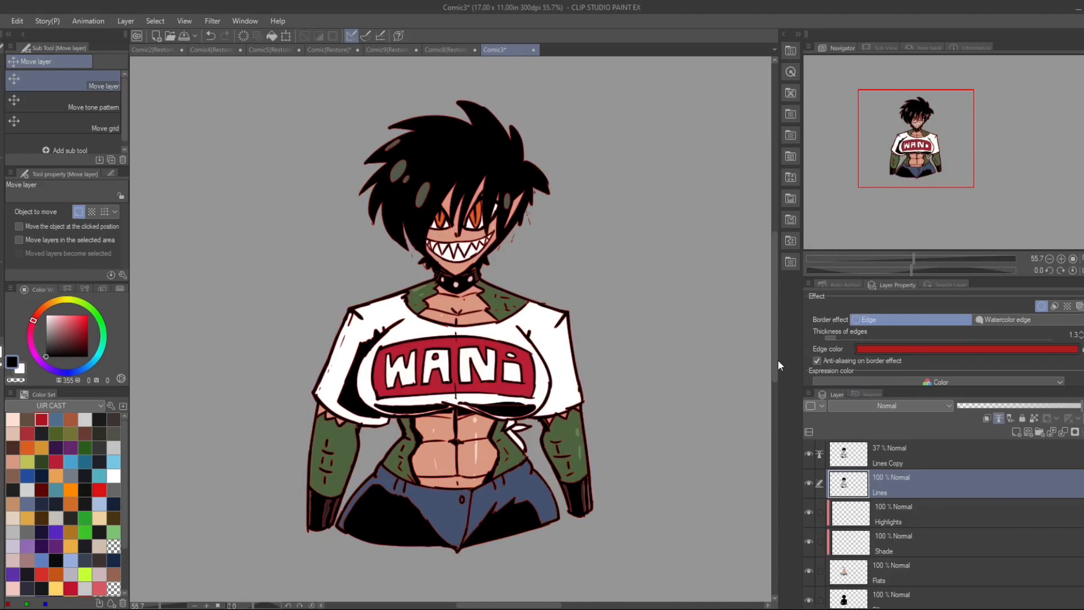
Step: Recolor the Lines layer's border edge, trying white first and settling on a medium blue
left_click(893, 348)
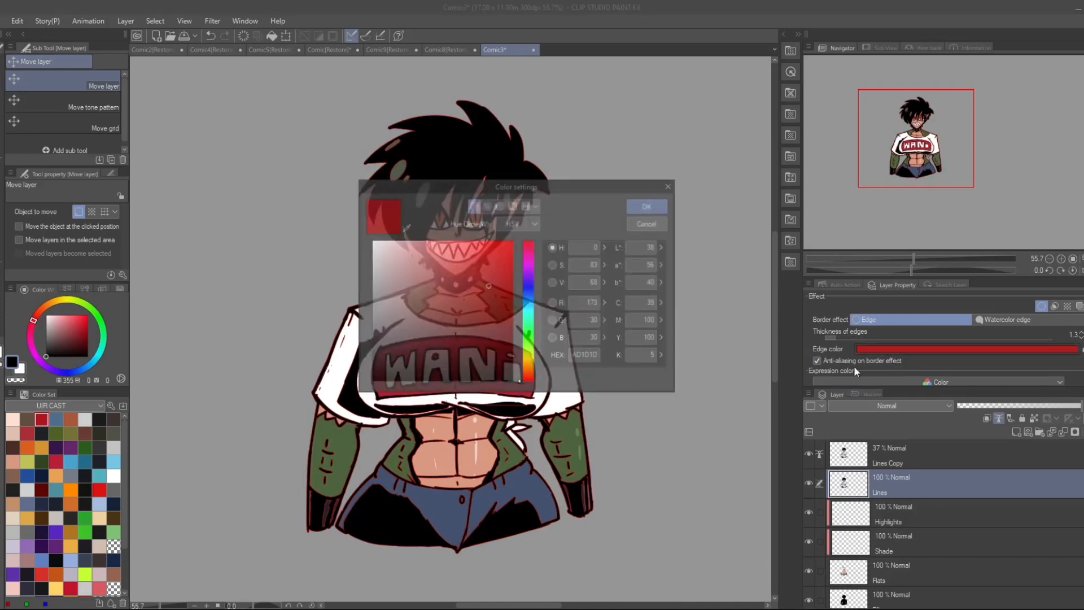
left_click(651, 207)
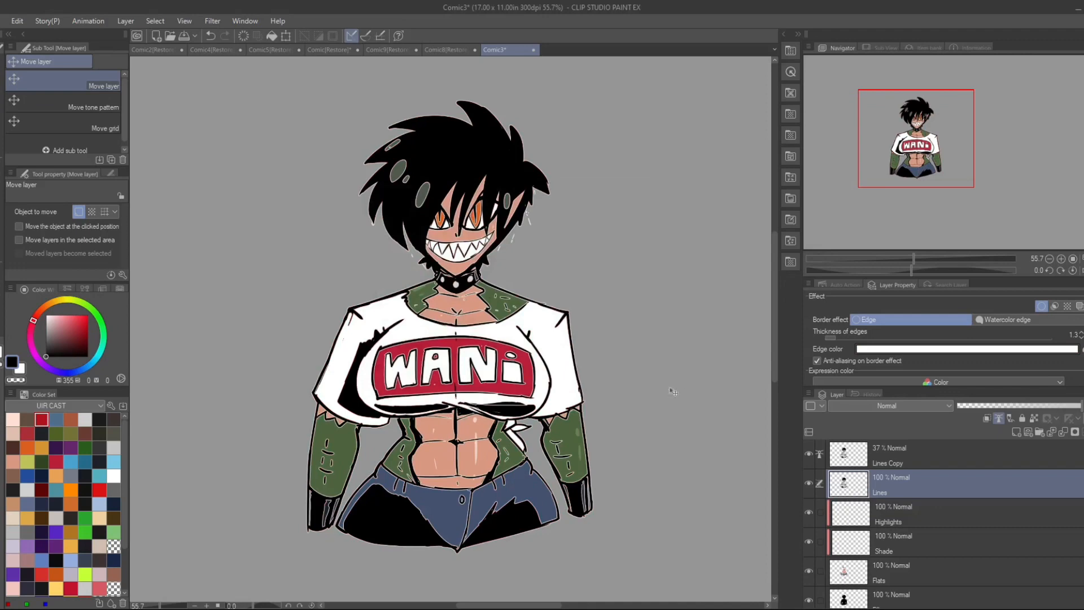
left_click(885, 349)
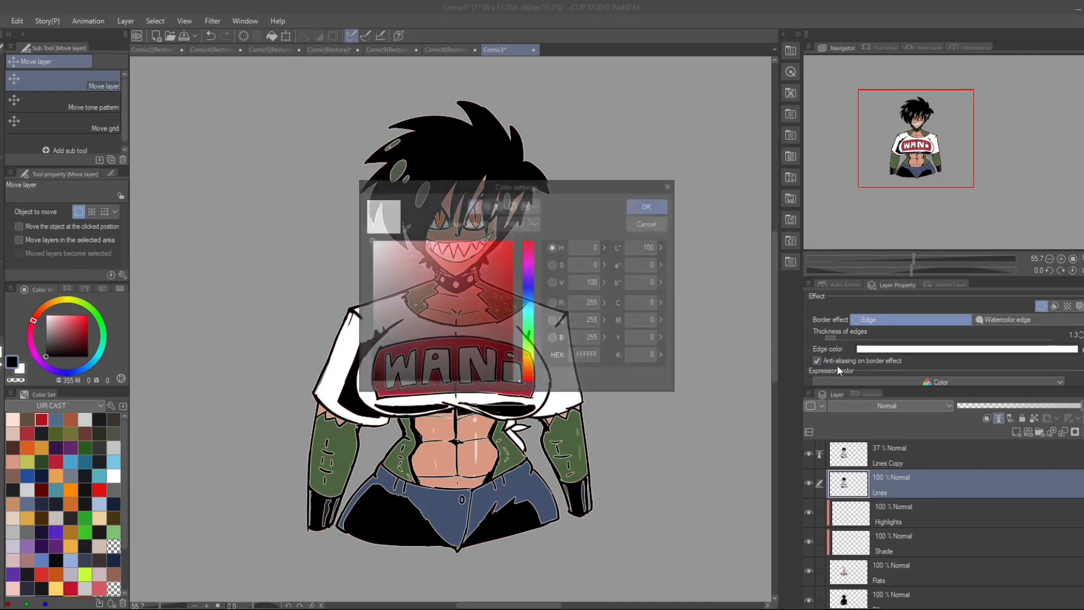
left_click(529, 298)
left_click(484, 297)
left_click(650, 205)
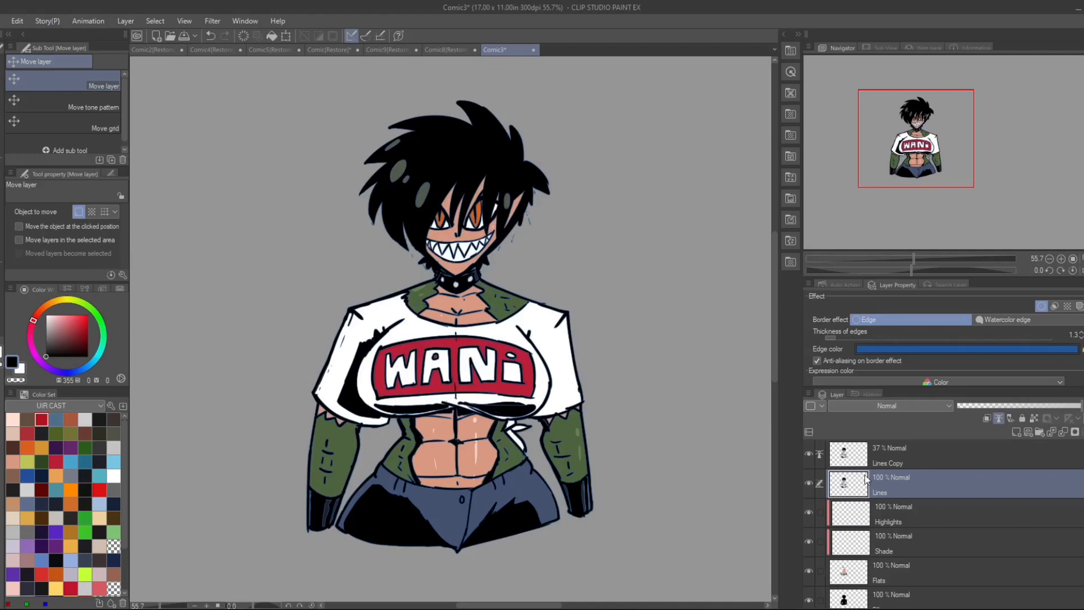
Step: Try merging all visible layers into one, undo the merges, and undo the Lines layer's border effect as well
key("ctrl+shift+e")
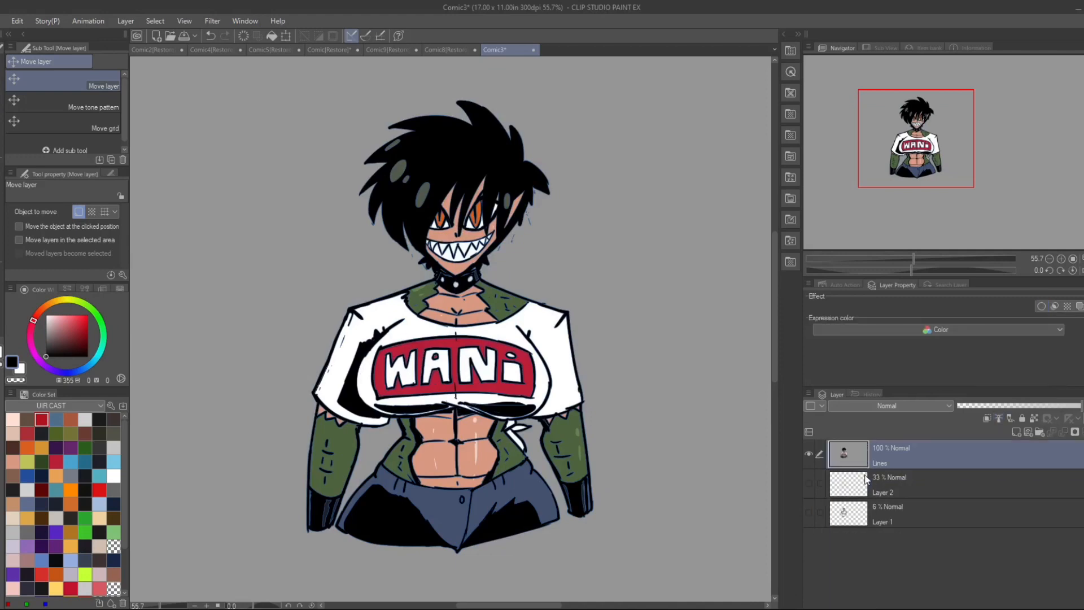
key("ctrl+z")
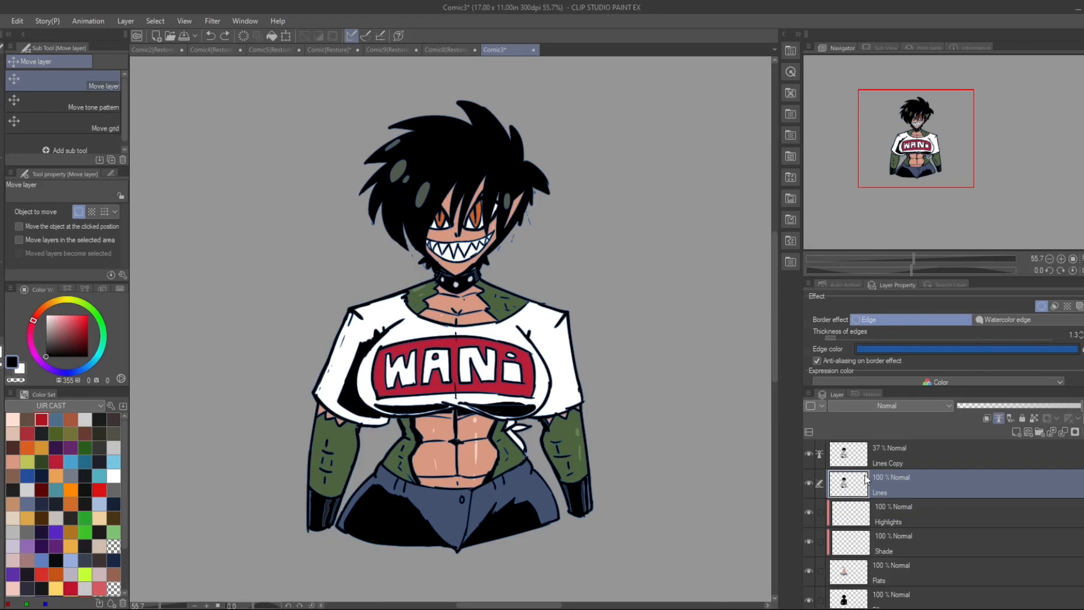
key("ctrl+shift+e")
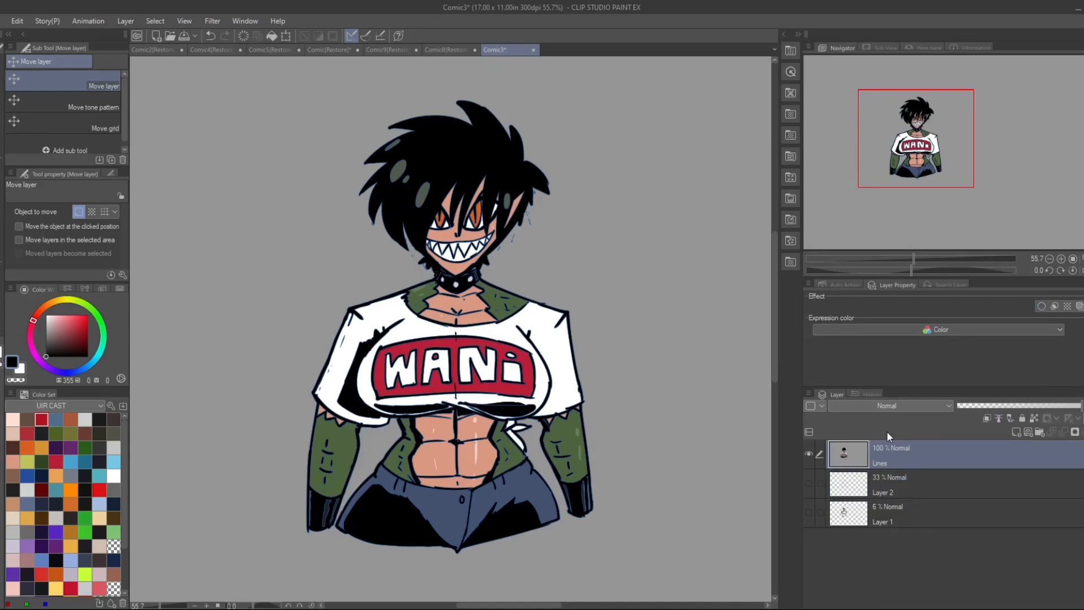
key("ctrl+z")
key("ctrl+z")
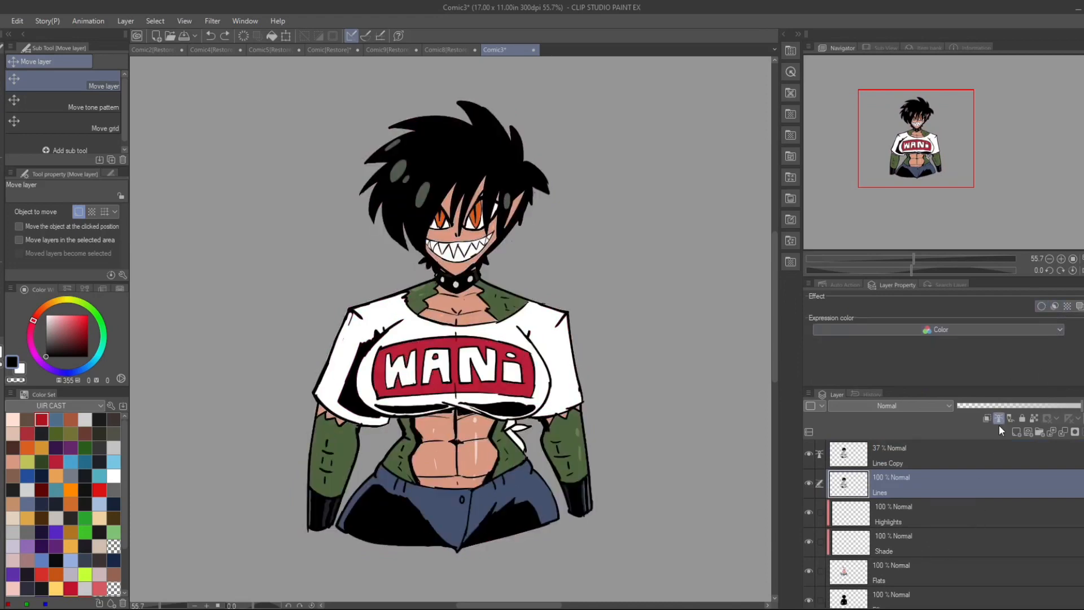
Step: Add a new clipped layer directly above Flats and give it the Tone effect
left_click(938, 569)
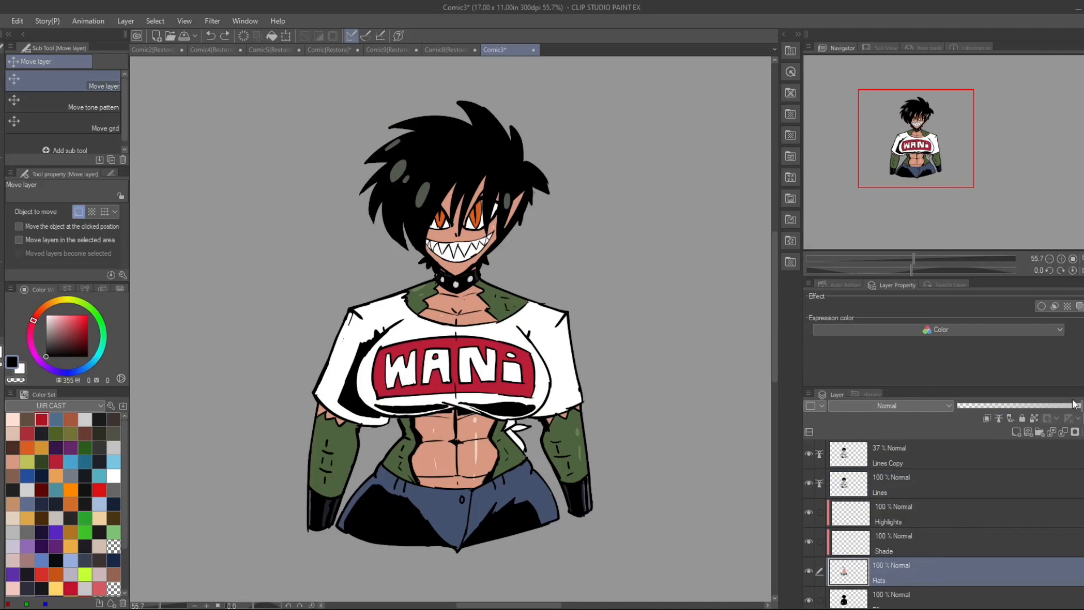
left_click(1016, 434)
left_click(1067, 305)
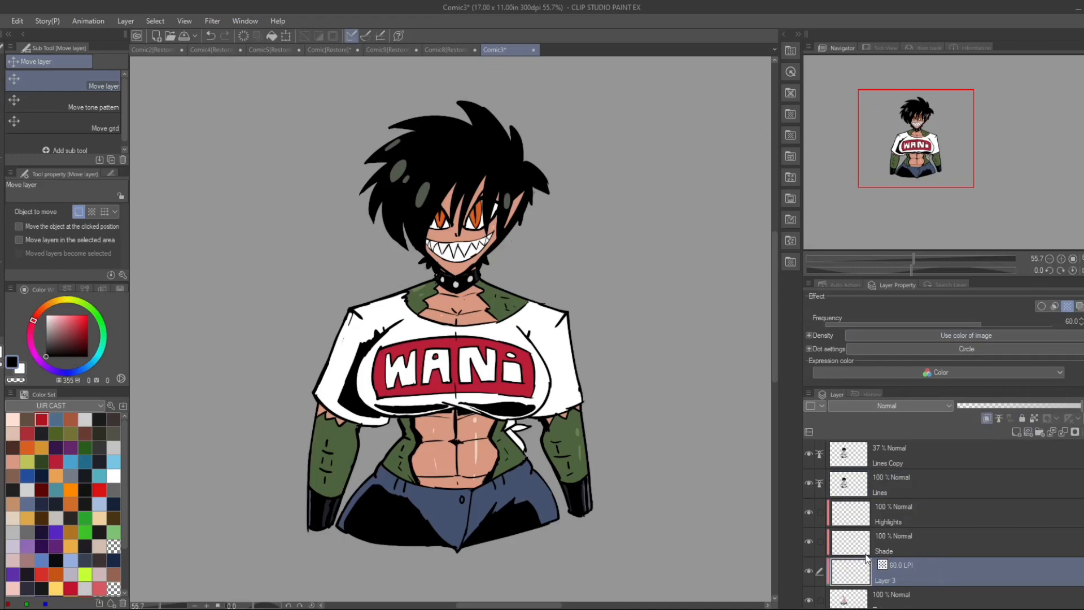
Step: Fill a rectangular selection around the whole character with black on the tone layer, deselect, and lower the layer's opacity to about a third
key("m")
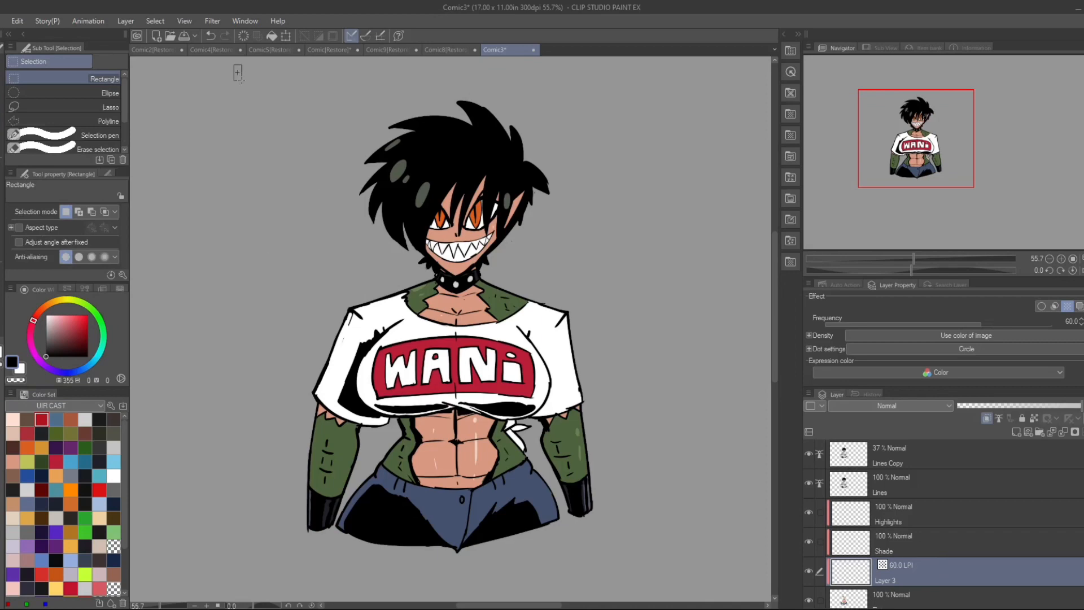
left_click_drag(234, 64, 647, 586)
left_click(502, 592)
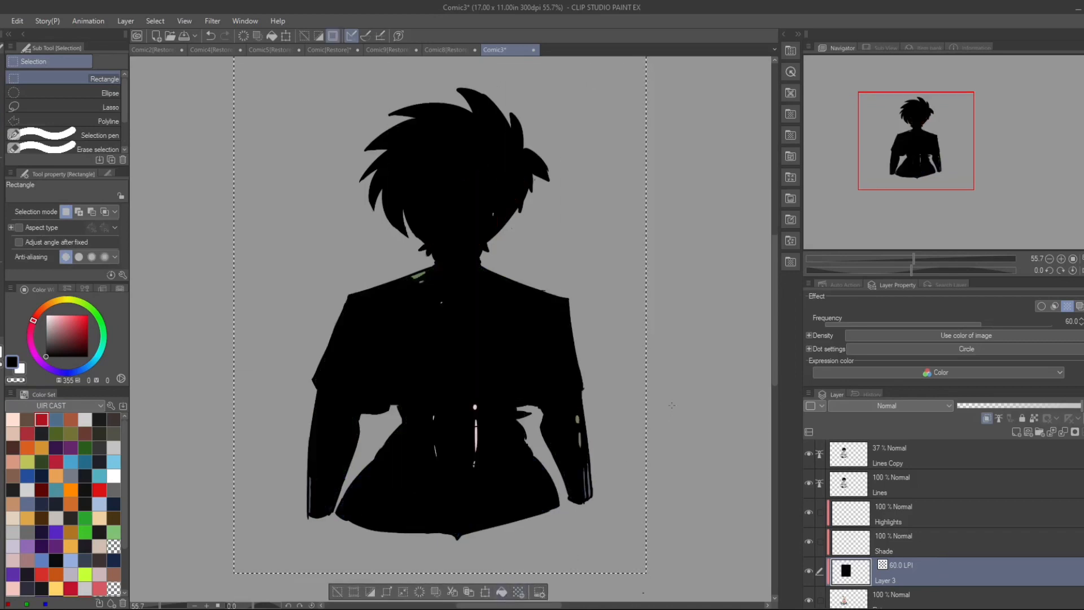
key("ctrl+d")
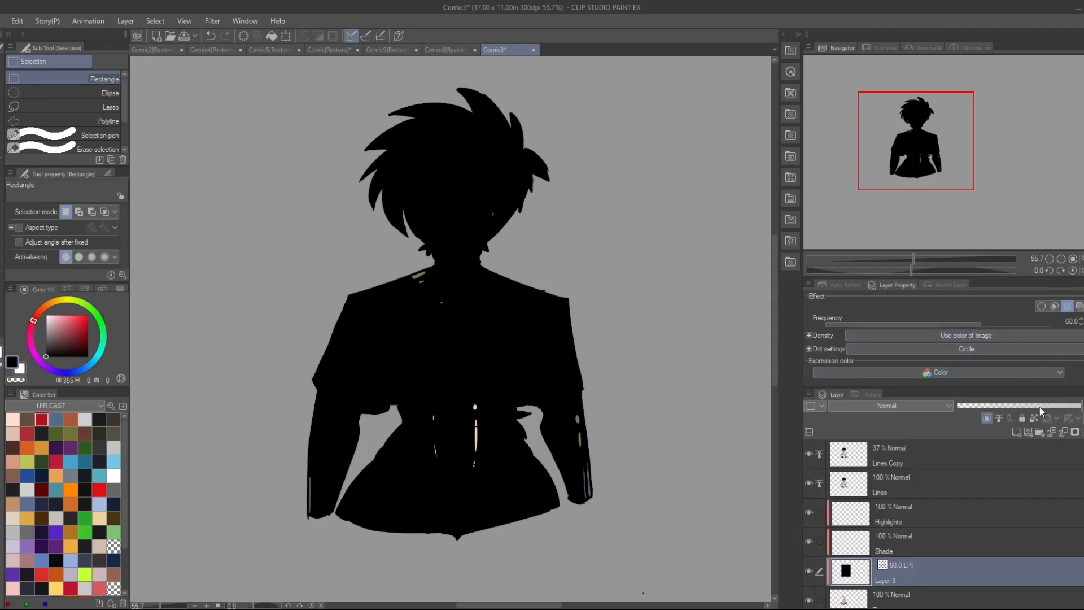
left_click_drag(1077, 407, 994, 412)
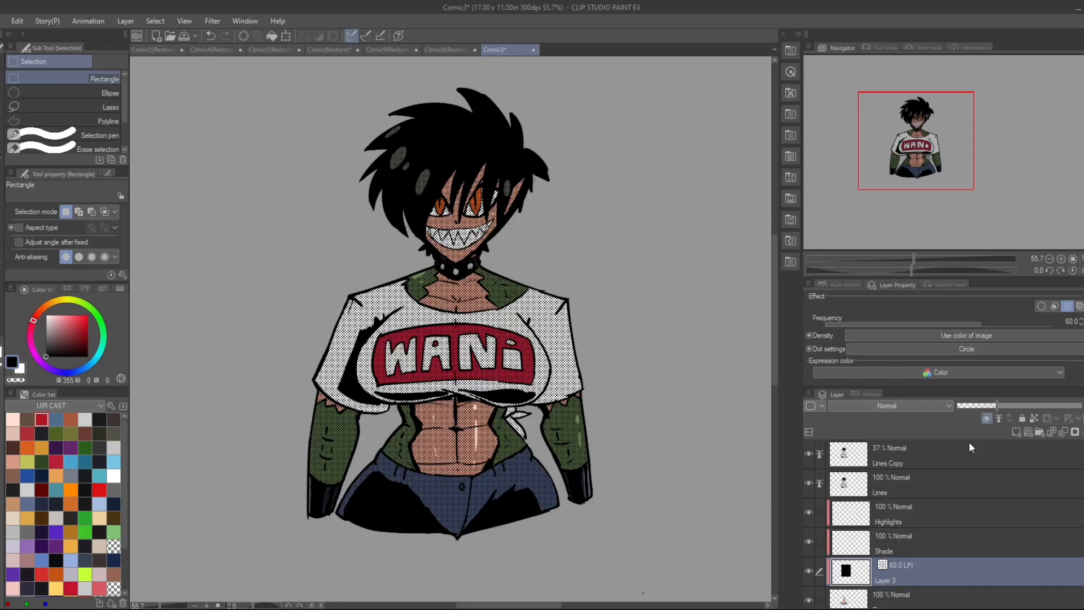
Step: Fade the tone away from the character's face and one shoulder with a large Soft eraser
key("e")
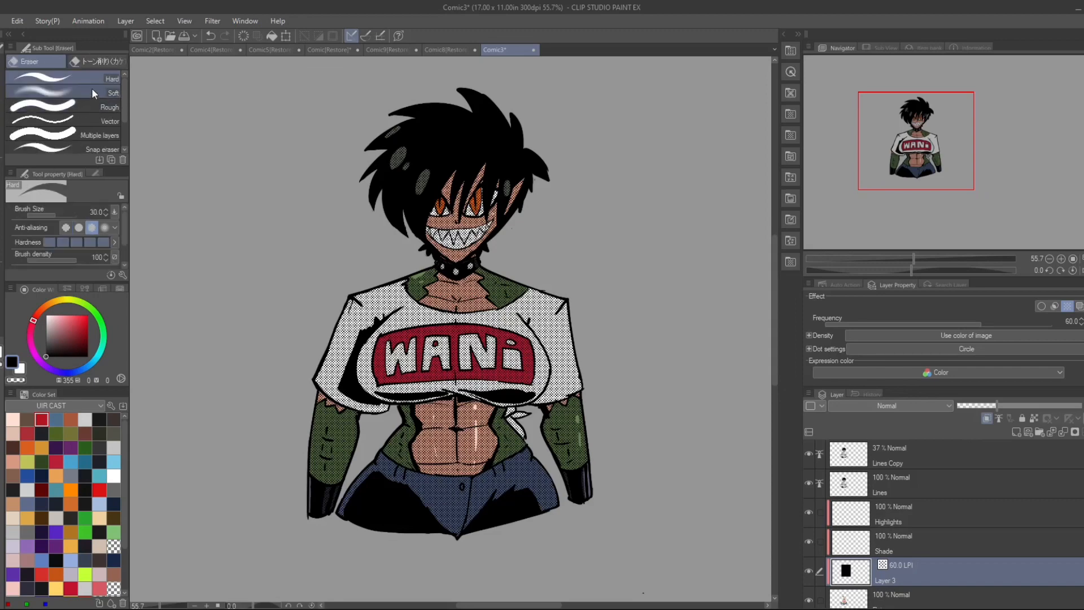
left_click(93, 90)
mouse_move(442, 199)
left_mouse_down()
mouse_move(468, 158)
mouse_move(286, 373)
mouse_move(496, 173)
mouse_move(529, 149)
mouse_move(525, 175)
mouse_move(452, 243)
mouse_move(617, 118)
mouse_move(337, 400)
mouse_move(515, 362)
mouse_move(528, 128)
mouse_move(338, 269)
left_mouse_up()
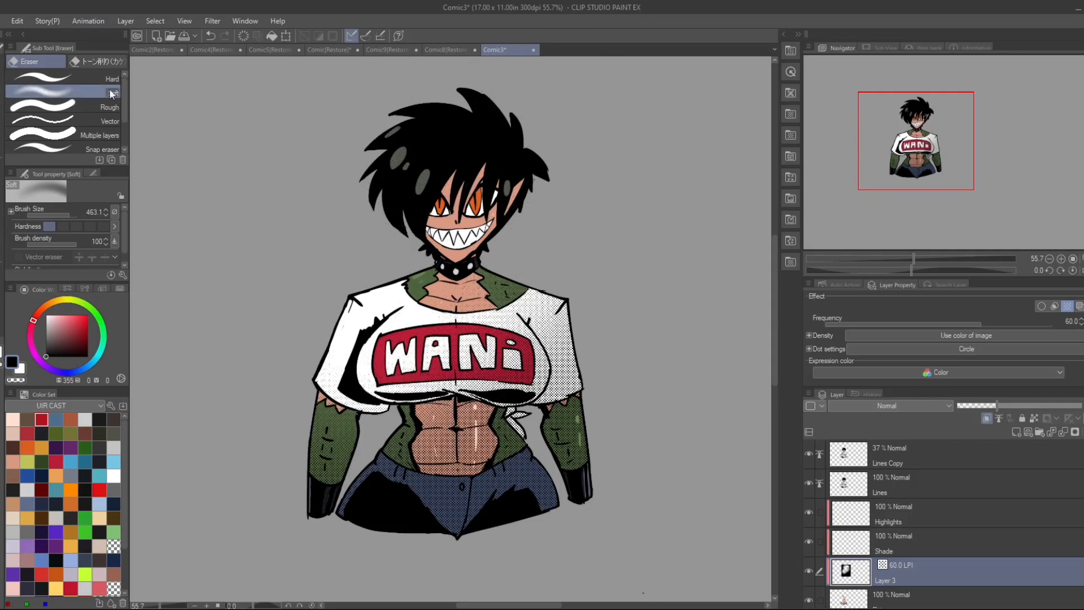
left_click(99, 105)
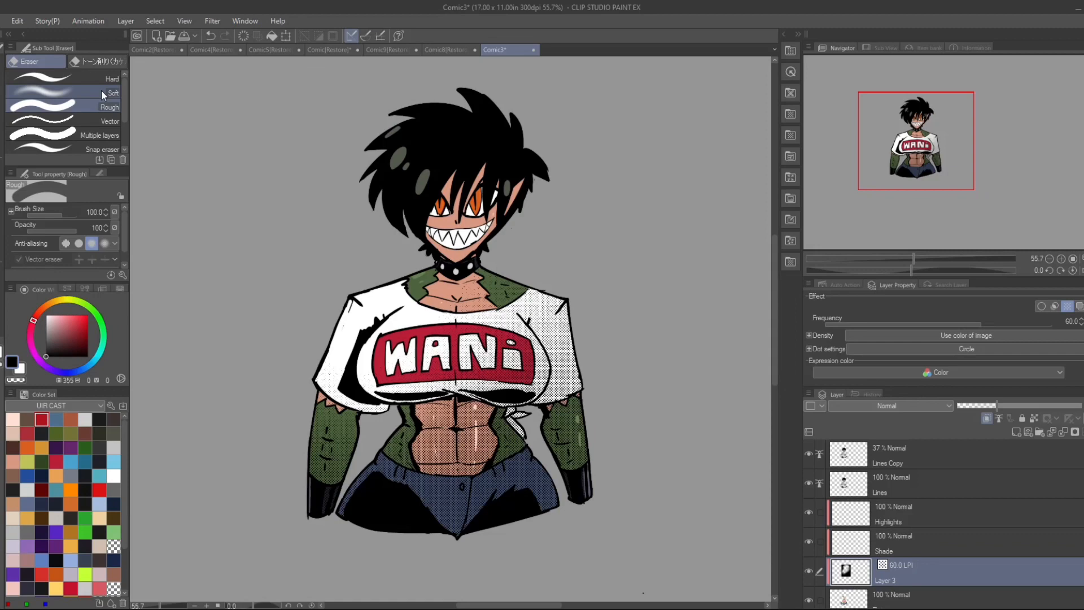
Step: Lock the tone layer's transparent pixels and recolor its dots by filling a selection around the character with a cyan-blue
key("m")
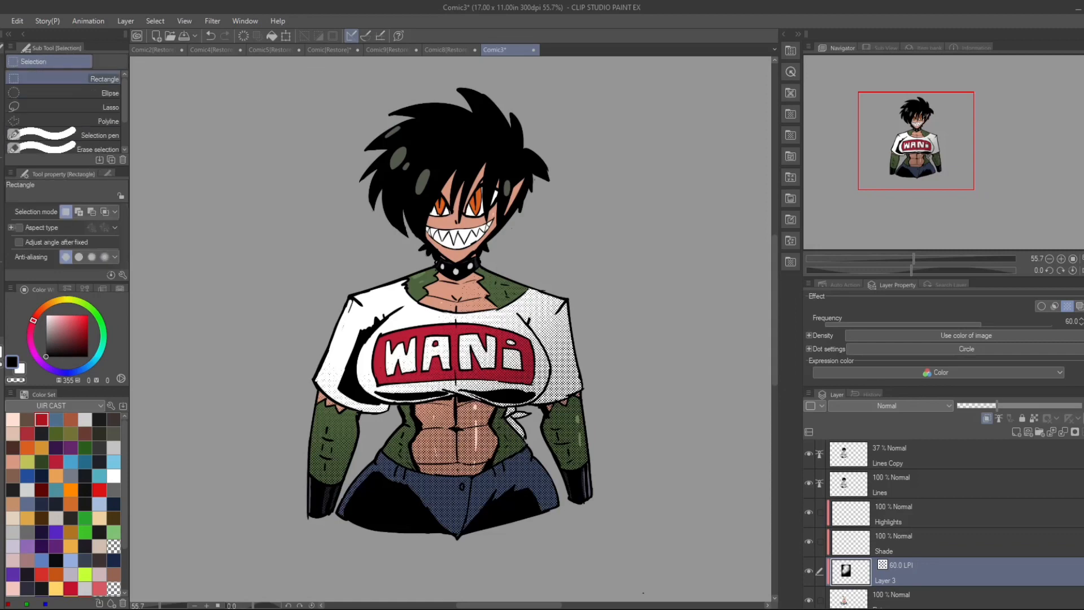
left_click(101, 351)
left_click_drag(101, 355, 84, 325)
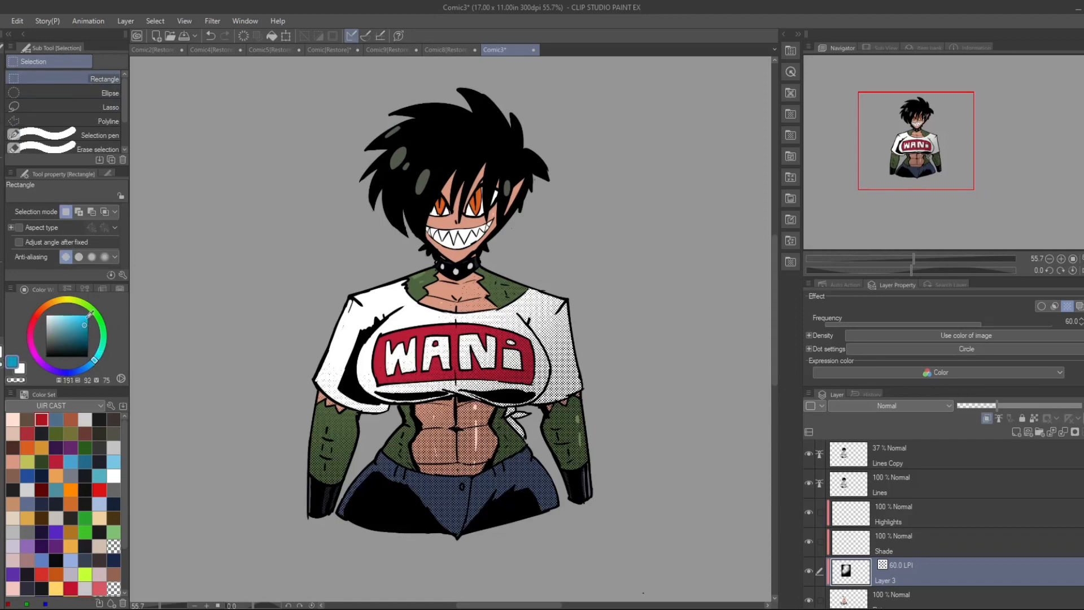
left_click(1034, 418)
left_click_drag(267, 74, 639, 559)
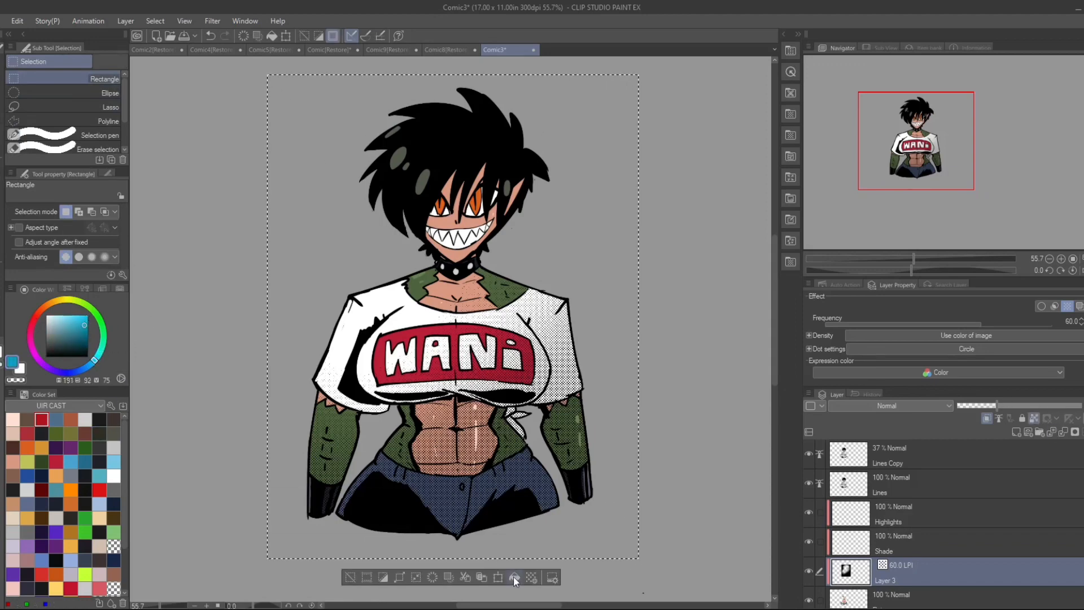
left_click(515, 577)
key("ctrl+d")
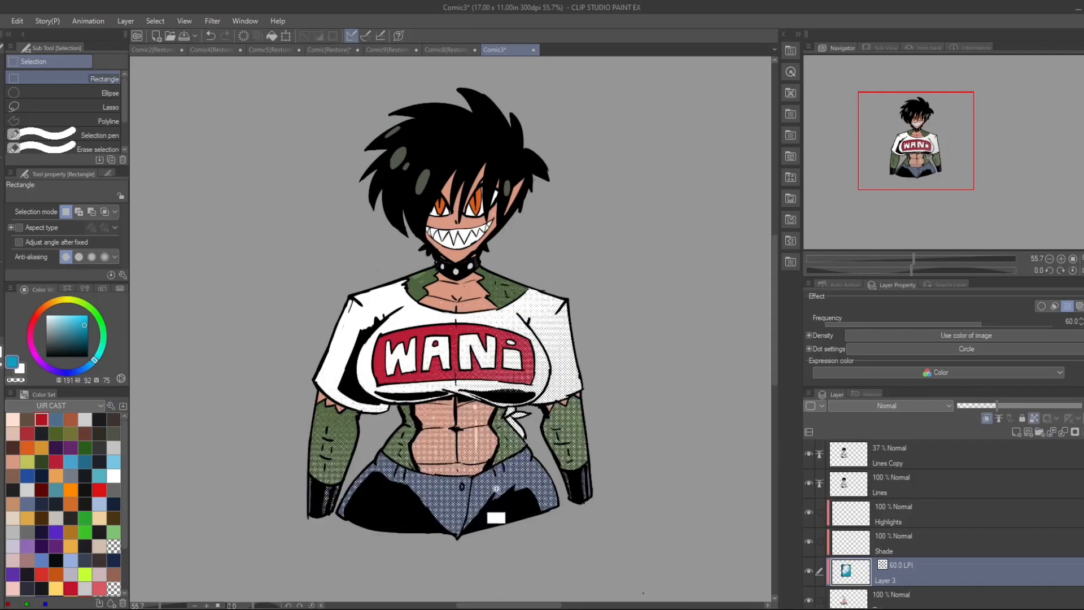
scroll(498, 477, "up", 4)
scroll(541, 477, "down", 5)
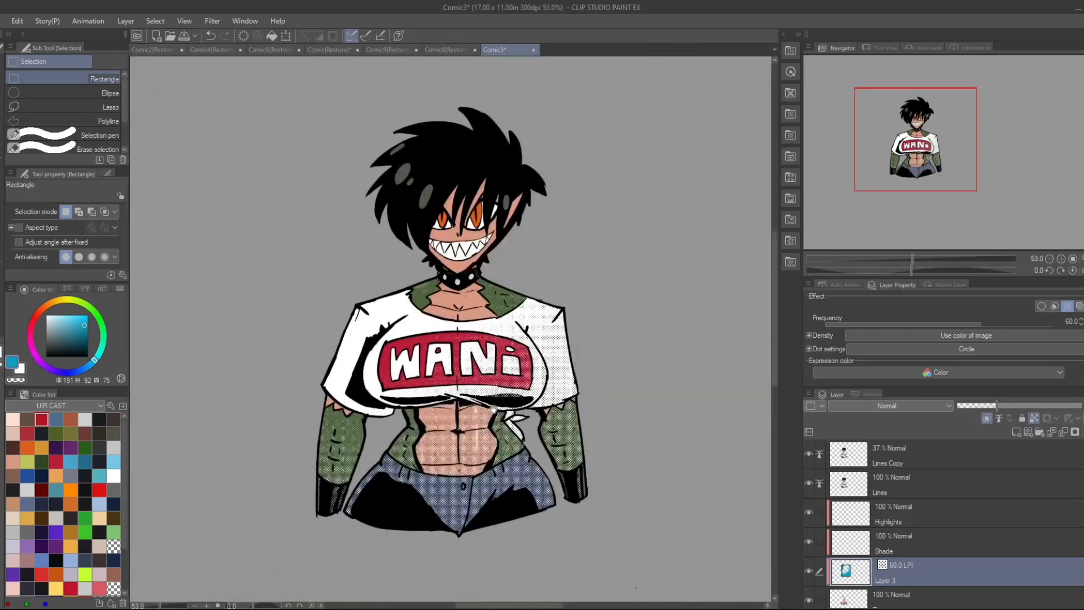
scroll(502, 443, "up", 1)
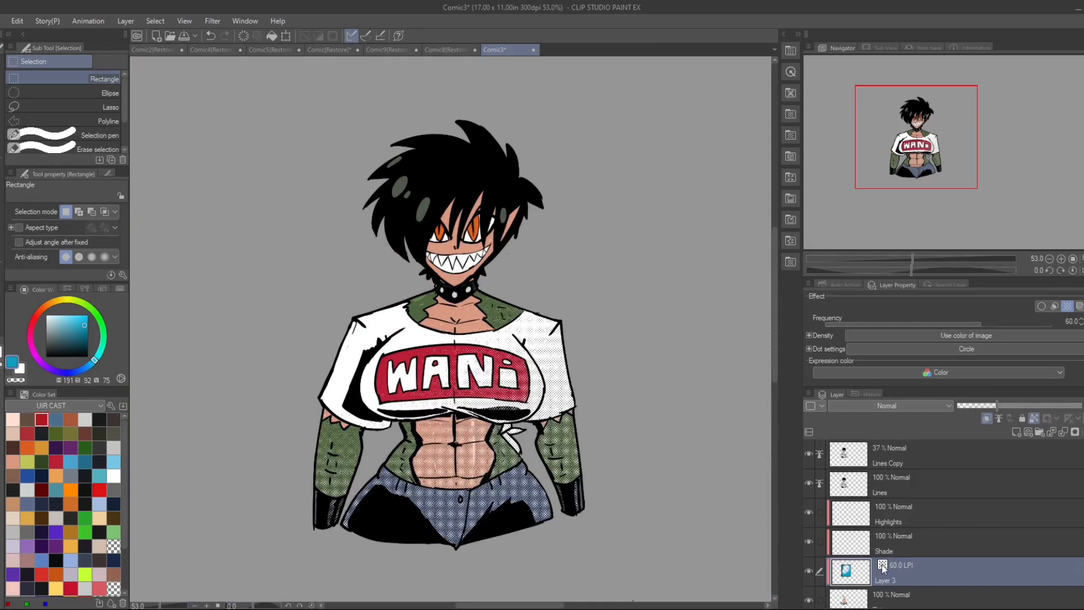
Step: Try the Gray and Monochrome expression colors on the tone layer and return it to Color
left_click(950, 375)
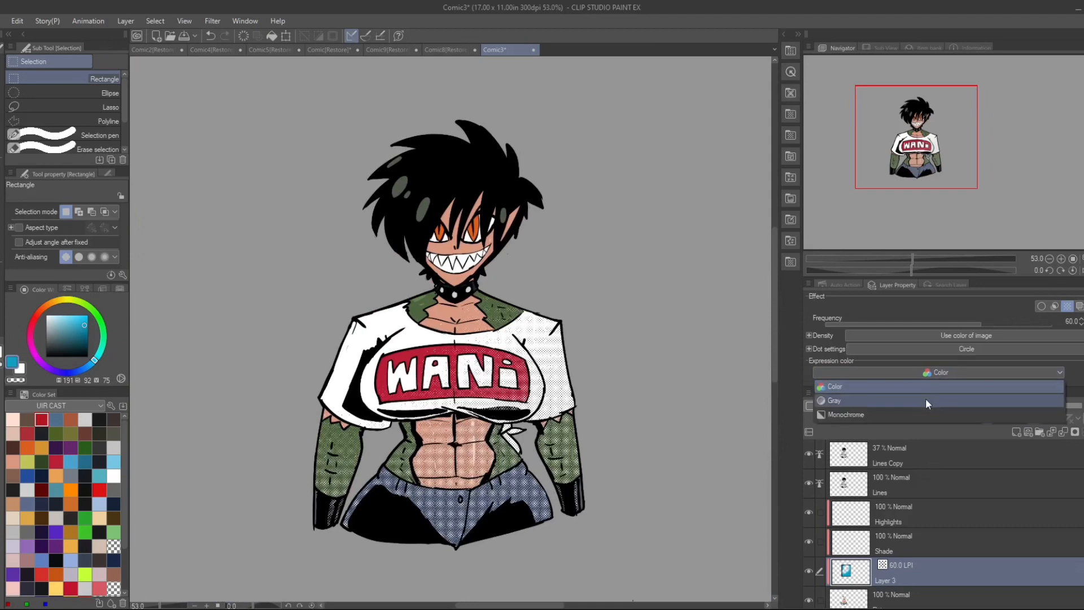
left_click(926, 399)
left_click(935, 376)
left_click(926, 400)
left_click(931, 377)
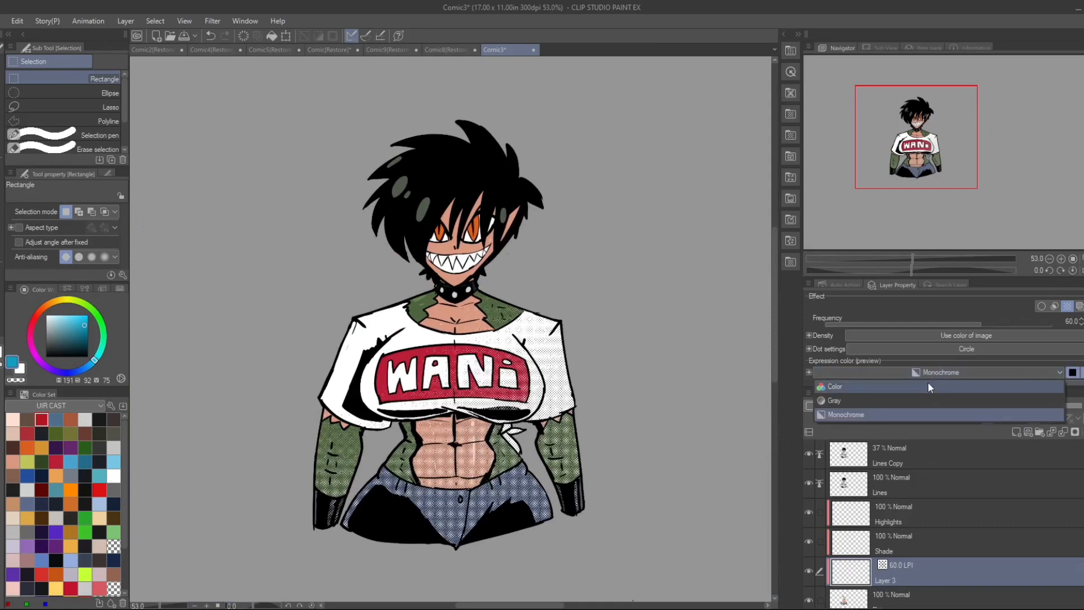
left_click(927, 386)
Step: Set the tone layer's opacity to about a quarter, refill its dots with black inside a selection around the character, and deselect
left_click_drag(1040, 406, 1081, 406)
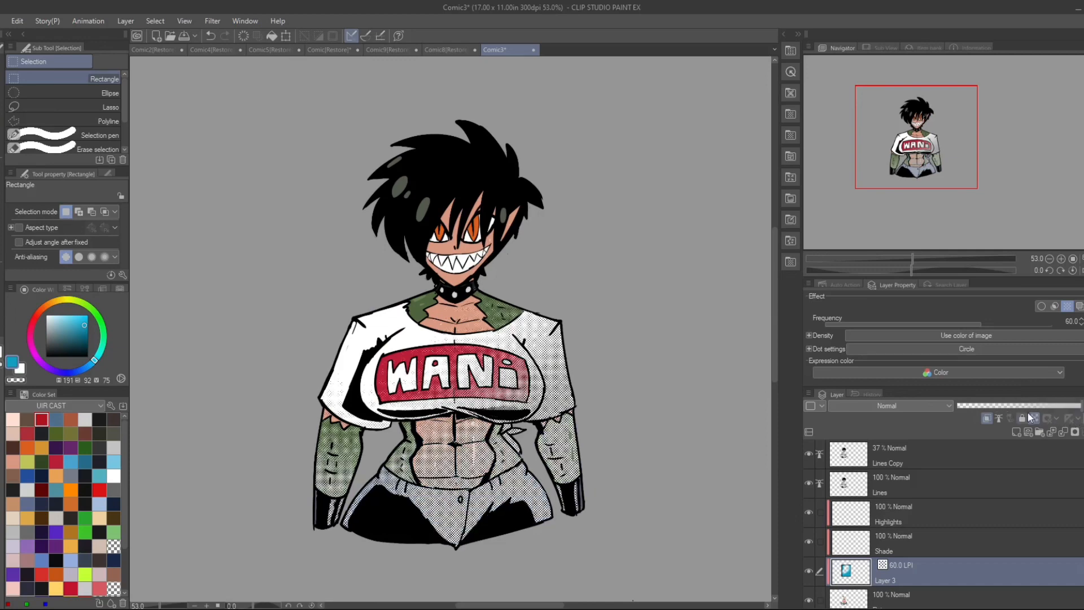
left_click_drag(1003, 410, 983, 416)
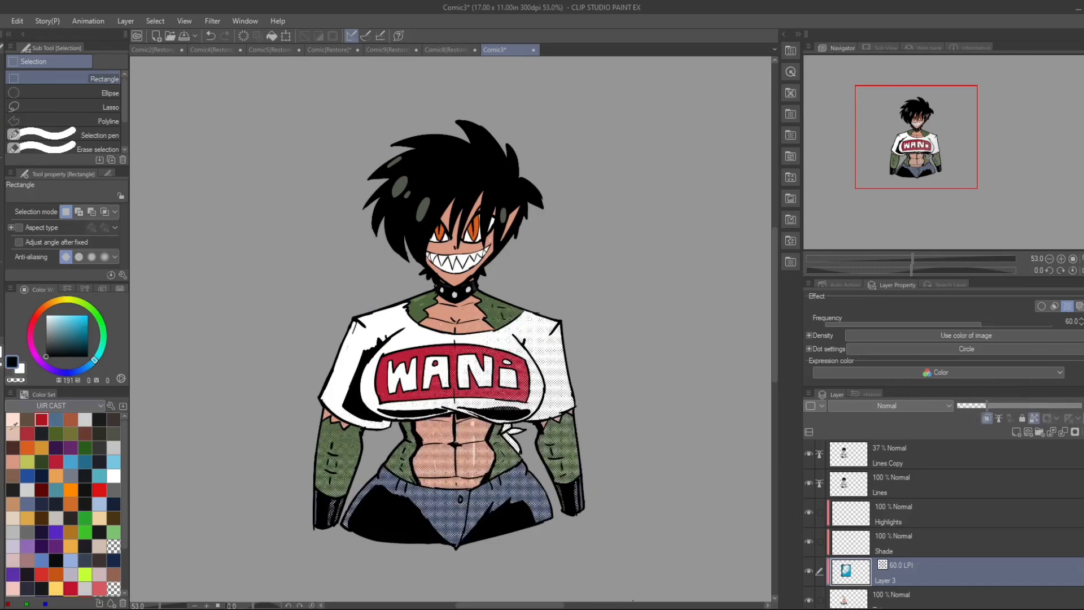
left_click_drag(252, 104, 627, 574)
left_click(501, 592)
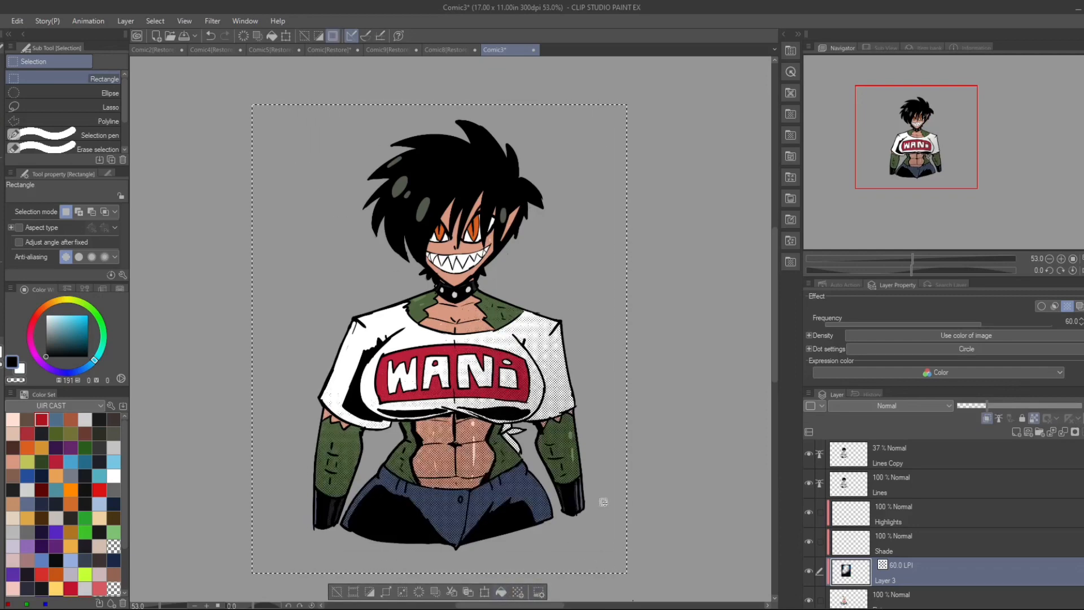
key("ctrl+d")
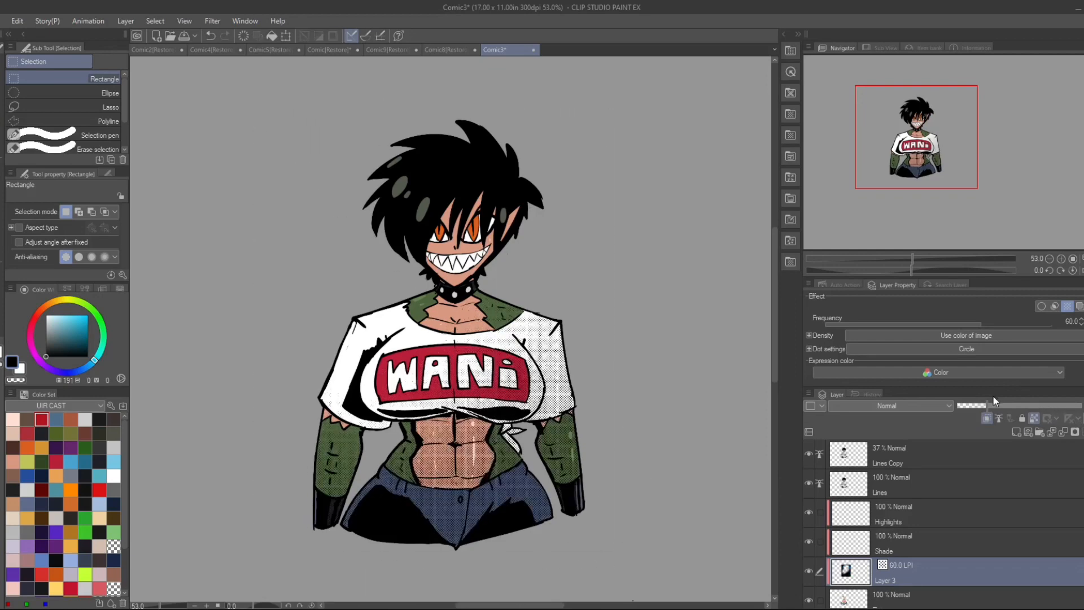
Step: Switch the tone's density to Use brightness of image and back to Use color of image
left_click(1025, 334)
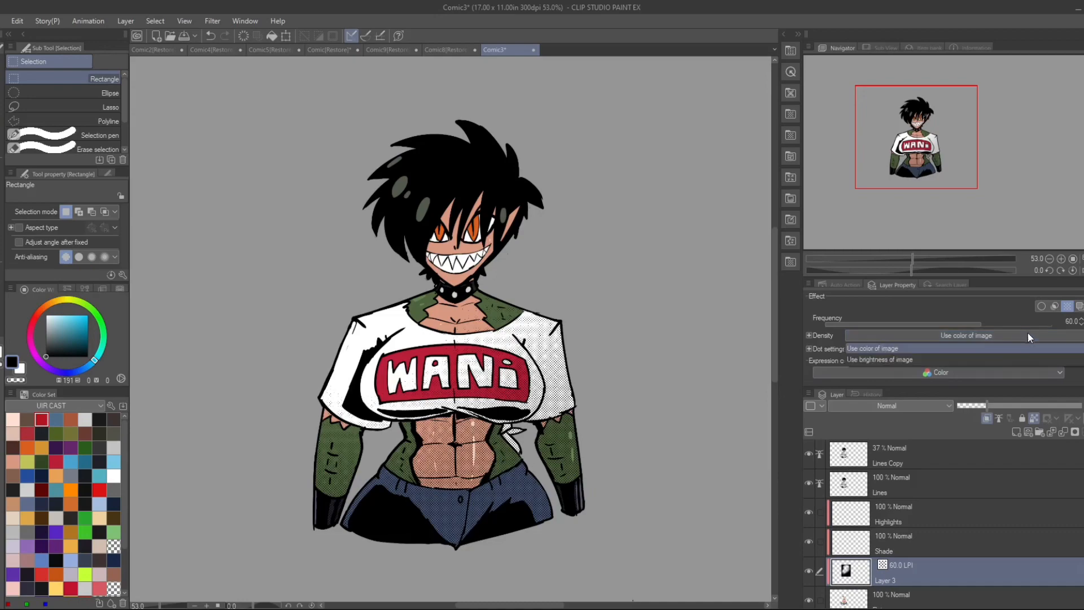
left_click(991, 356)
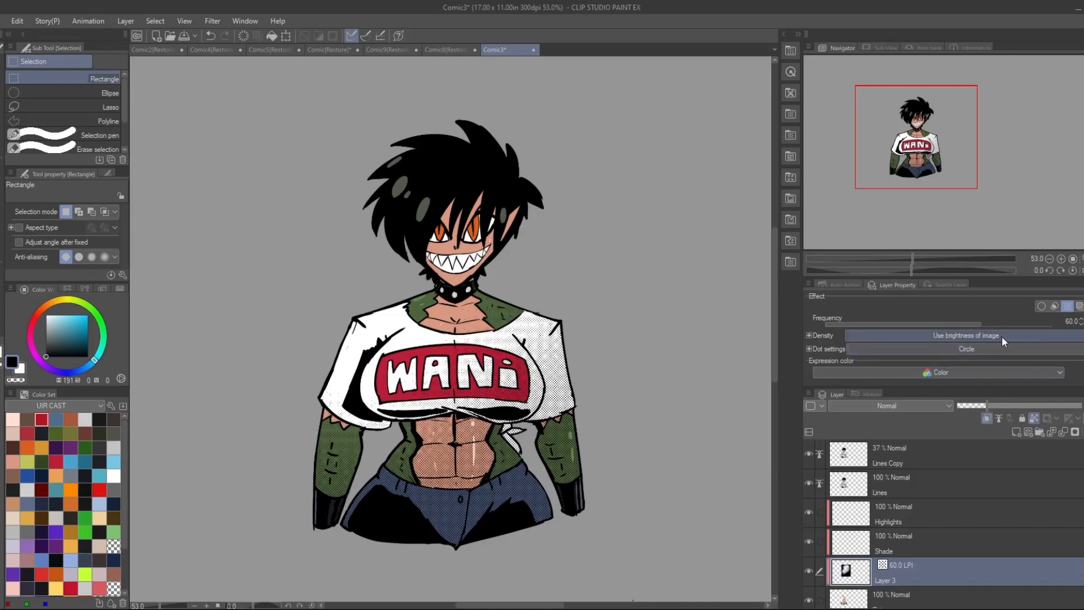
left_click(1002, 337)
left_click(991, 348)
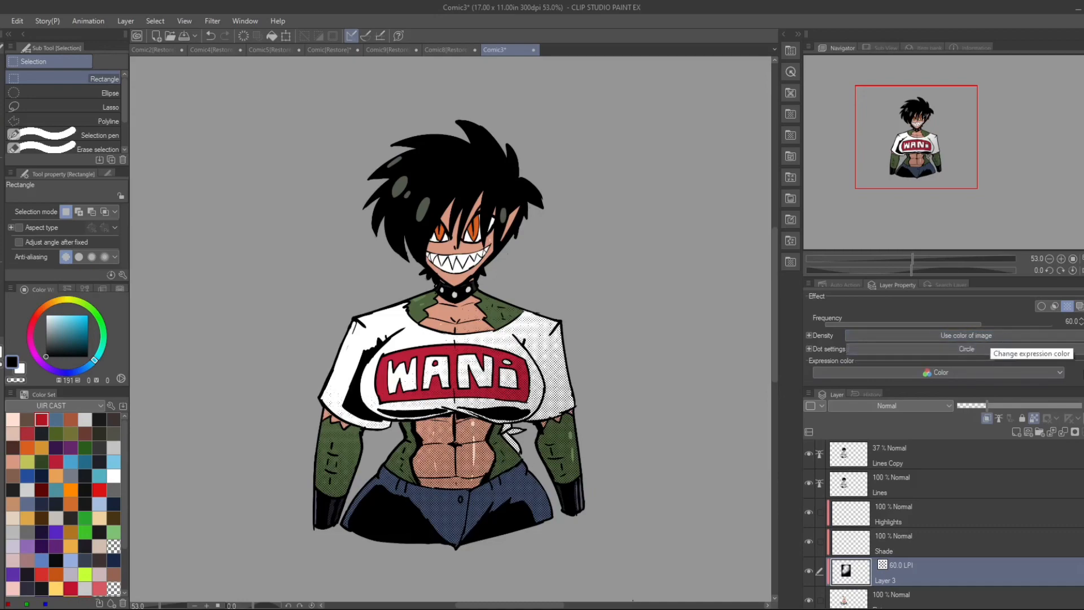
Step: Examine the tone dots on the character's torso up close and hide the tone layer
scroll(579, 390, "up", 5)
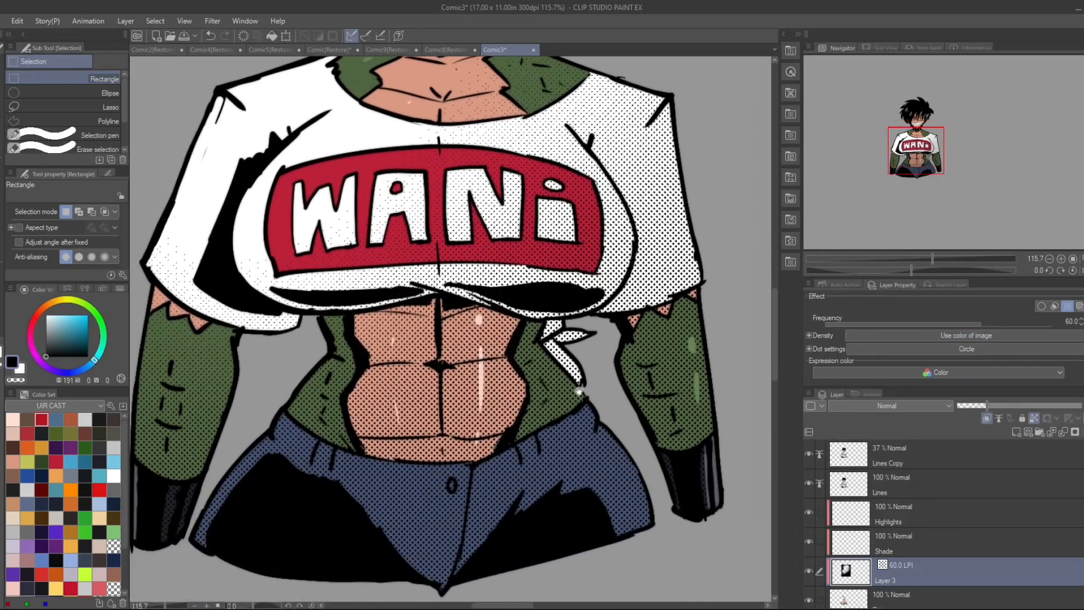
left_click_drag(595, 413, 581, 403)
mouse_move(573, 327)
left_mouse_down()
mouse_move(572, 402)
mouse_move(598, 379)
mouse_move(622, 376)
mouse_move(567, 382)
left_mouse_up()
left_click_drag(637, 402, 566, 401)
left_click_drag(587, 442, 580, 441)
left_click_drag(590, 405, 556, 439)
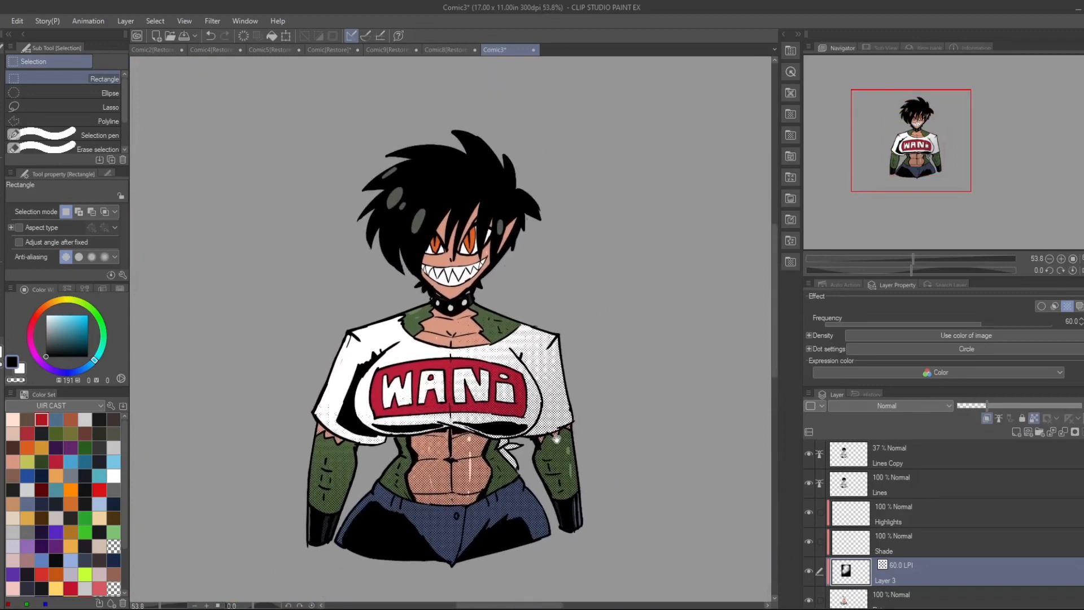
left_click(809, 571)
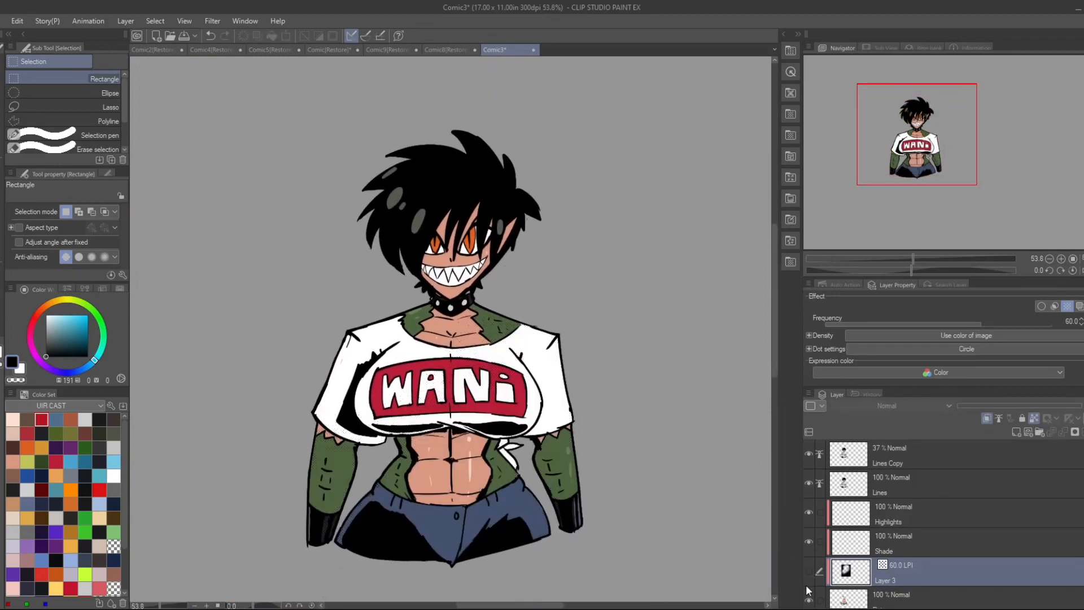
key("Delete")
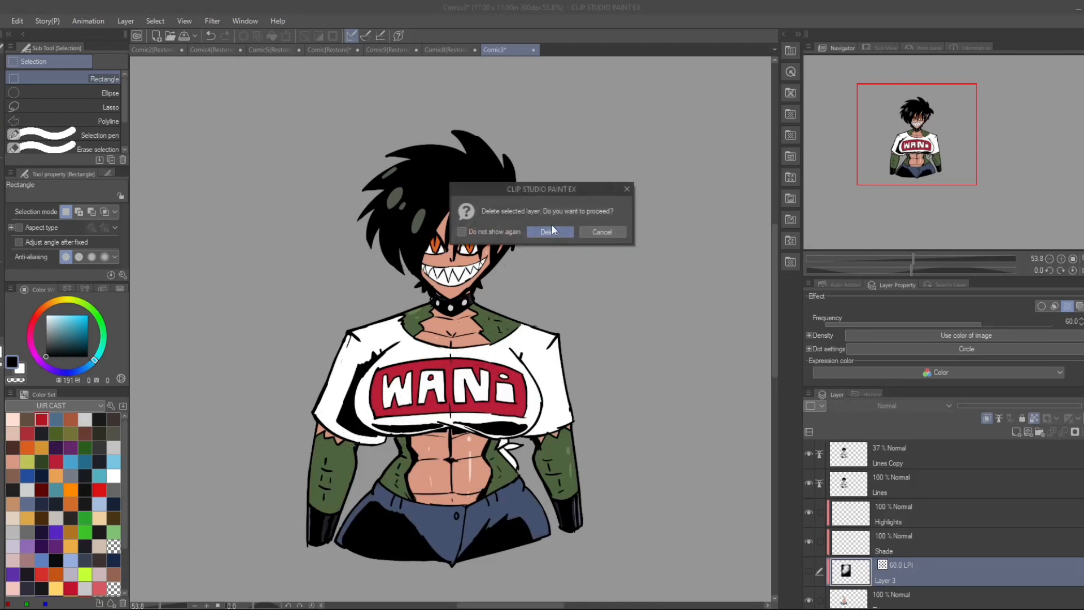
left_click(553, 229)
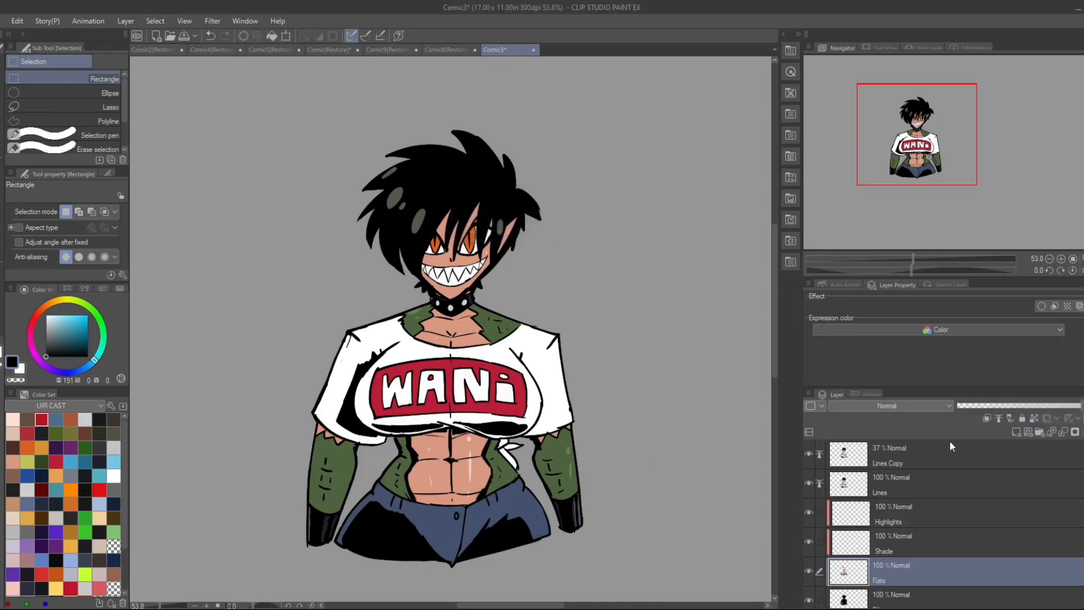
left_click(1014, 434)
key("ctrl+z")
key("ctrl+z")
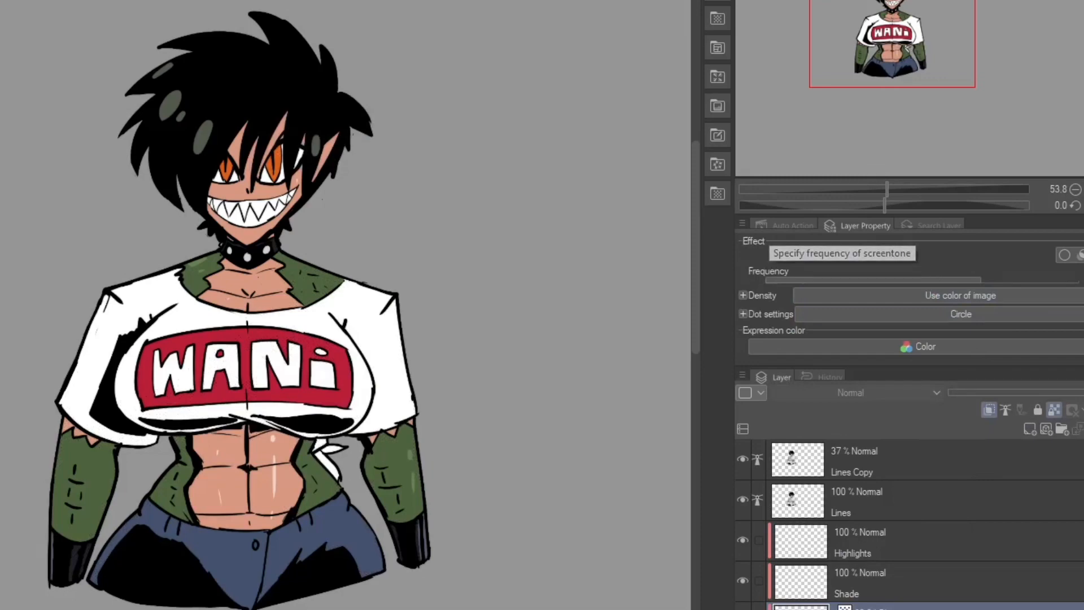
Step: Show the tone layer, raise its opacity to full, and try finer and coarser dots before setting the frequency to 31.3 LPI
left_click(743, 609)
left_click_drag(1005, 279, 1040, 280)
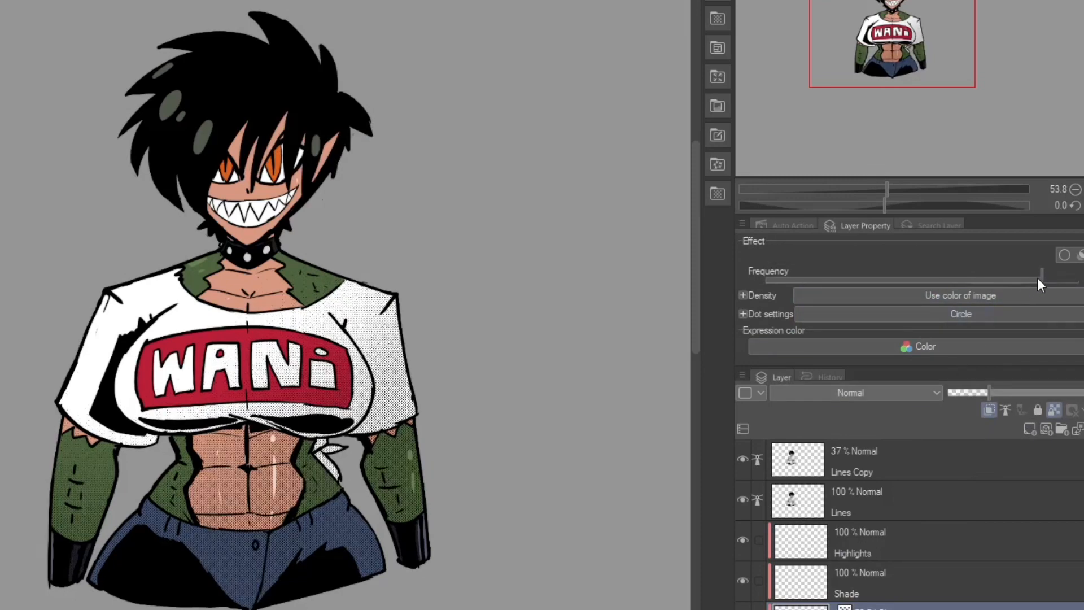
left_click_drag(950, 280, 799, 290)
left_click_drag(989, 393, 1080, 395)
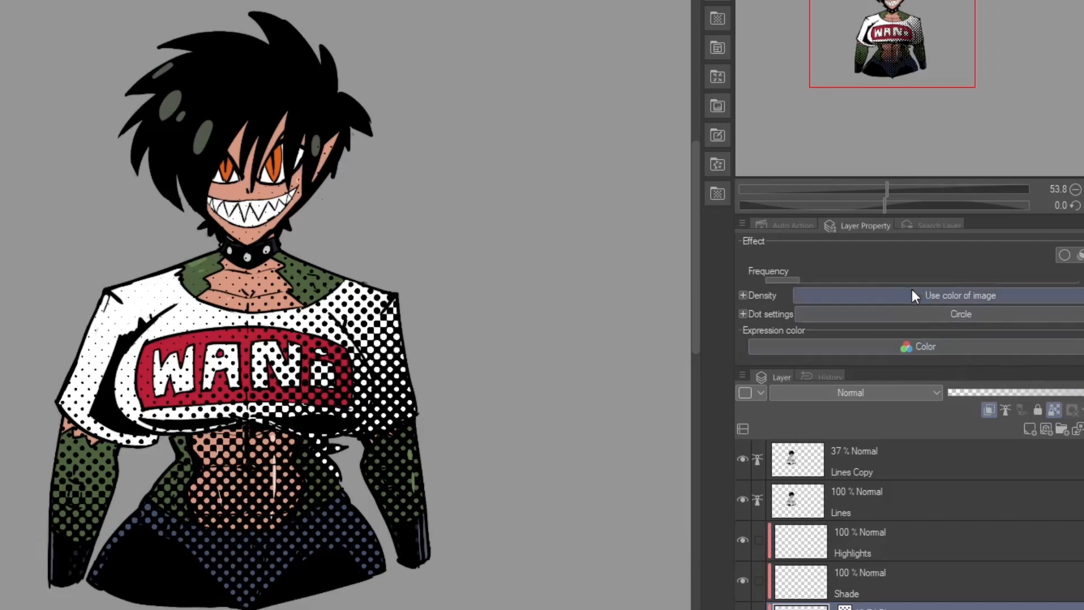
left_click_drag(794, 280, 927, 277)
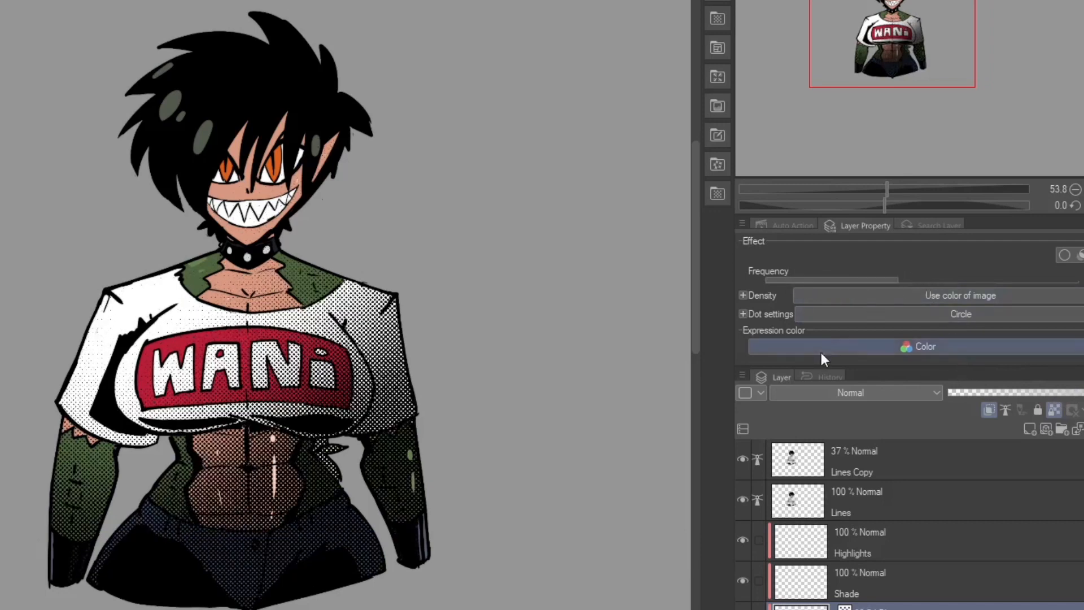
left_click_drag(887, 279, 855, 277)
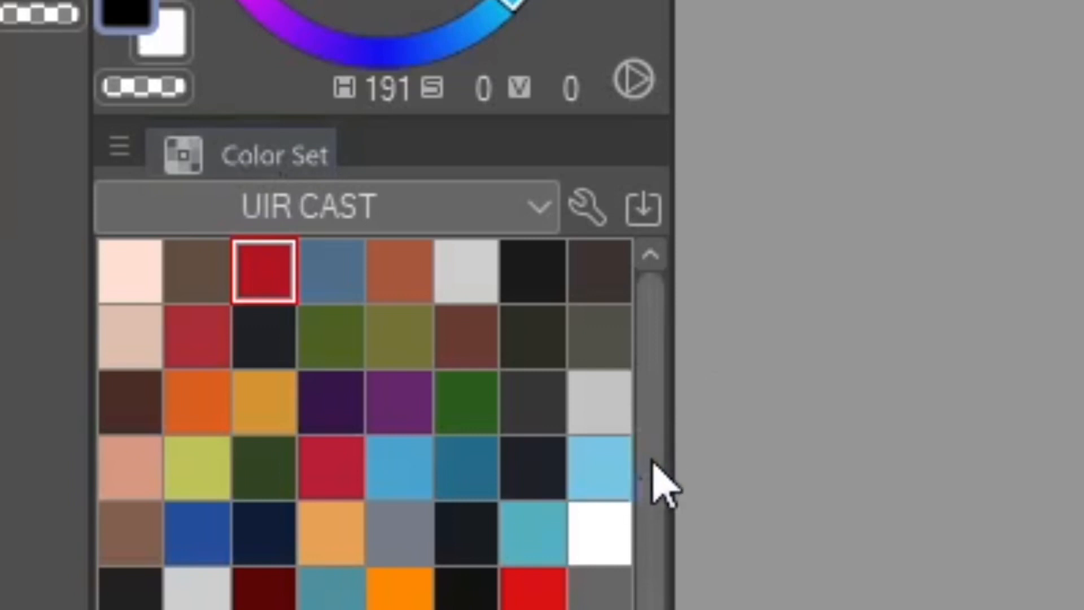
Step: Create a new color set named Test Set
left_click_drag(653, 461, 621, 443)
left_click(119, 146)
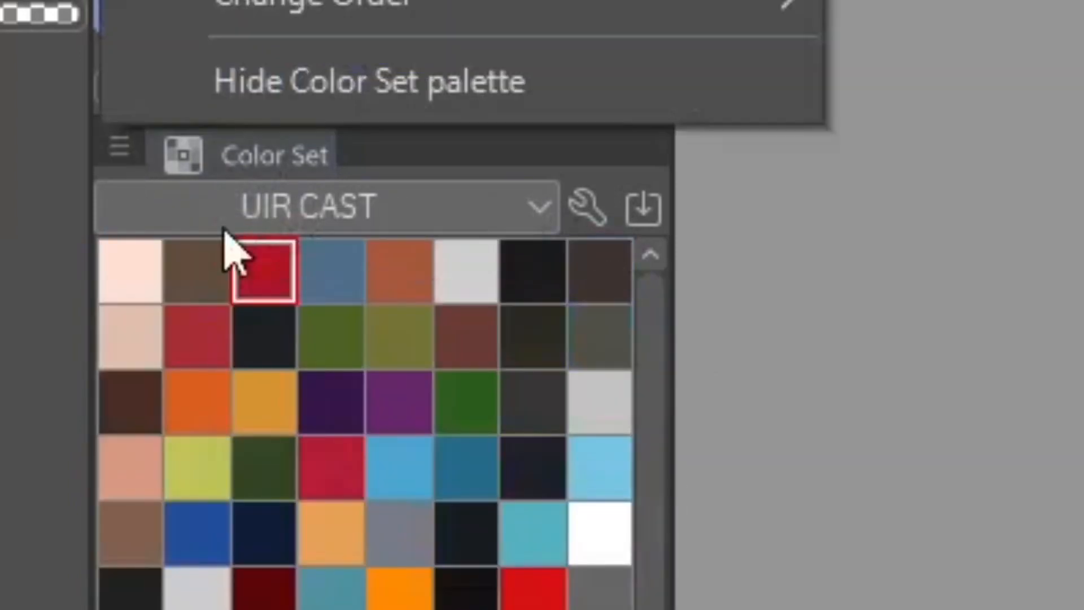
left_click(588, 213)
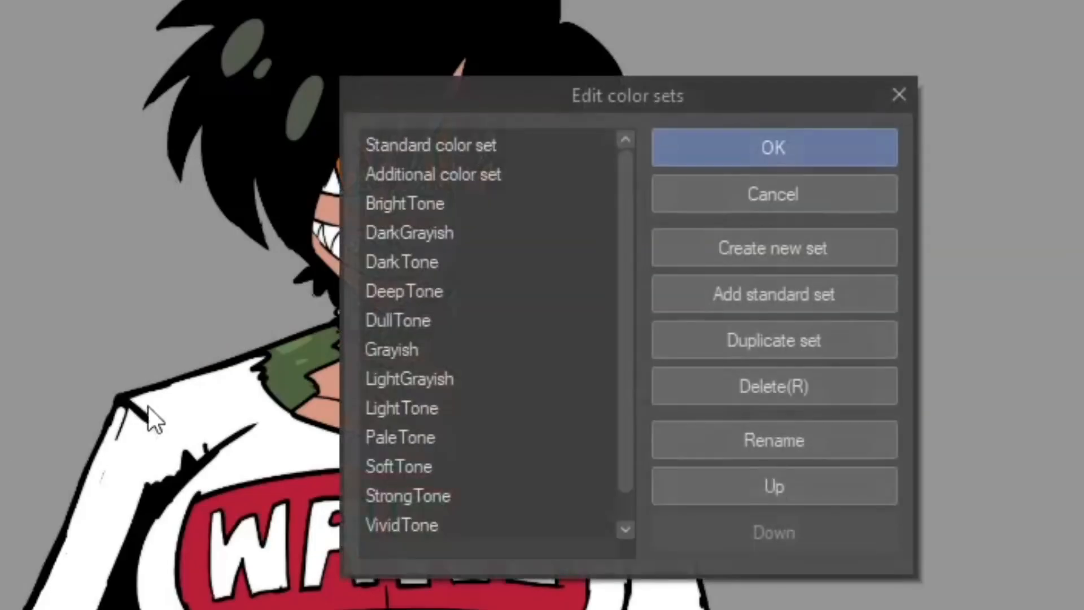
left_click_drag(747, 99, 649, 67)
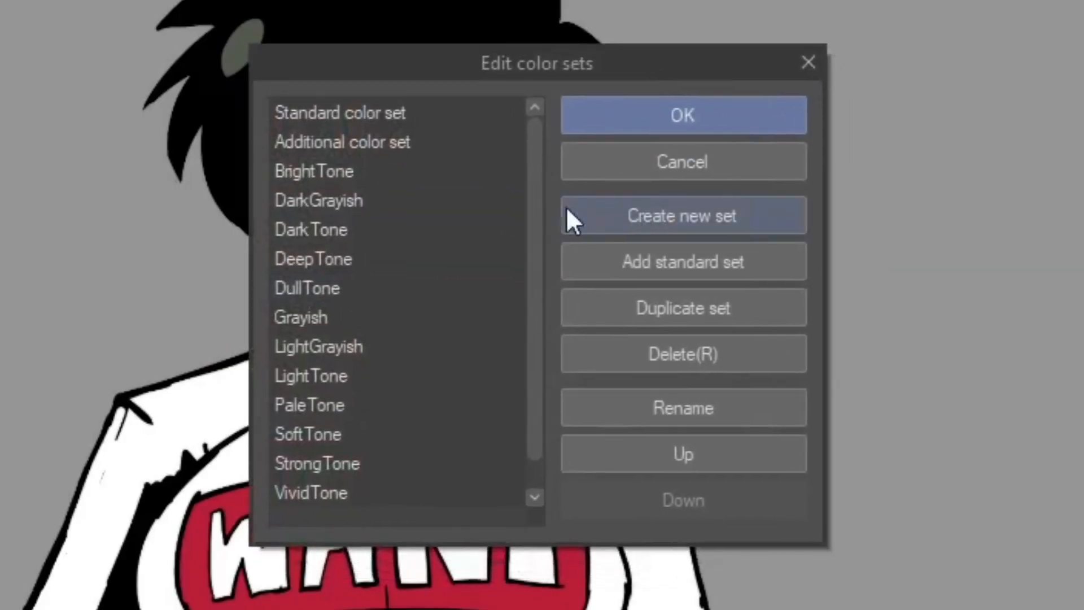
mouse_move(531, 331)
left_mouse_down()
mouse_move(527, 405)
mouse_move(534, 314)
left_mouse_up()
left_click(747, 217)
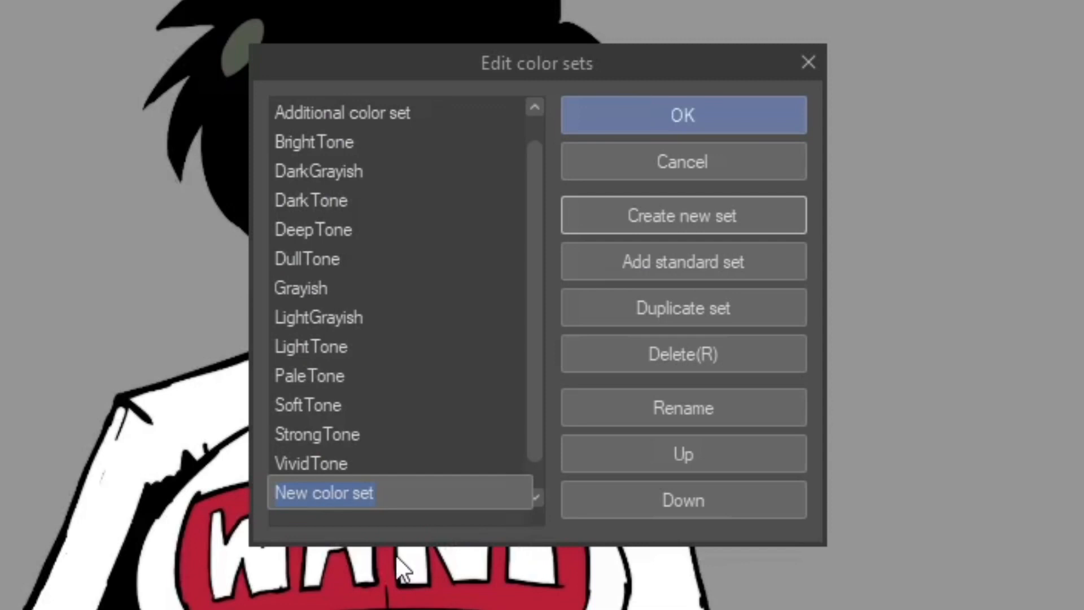
type("Test Set")
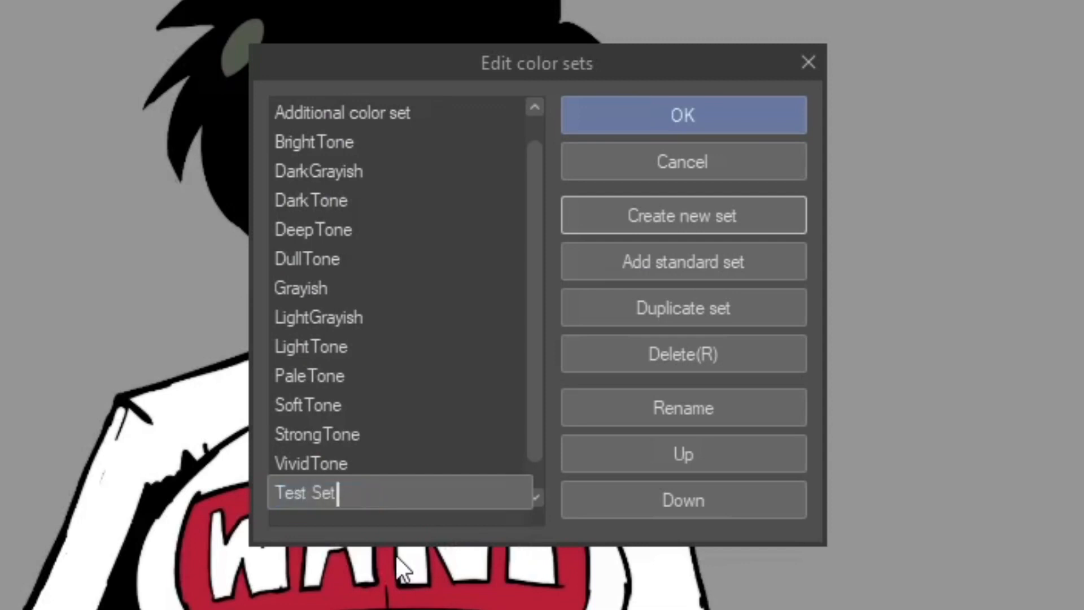
key("Return")
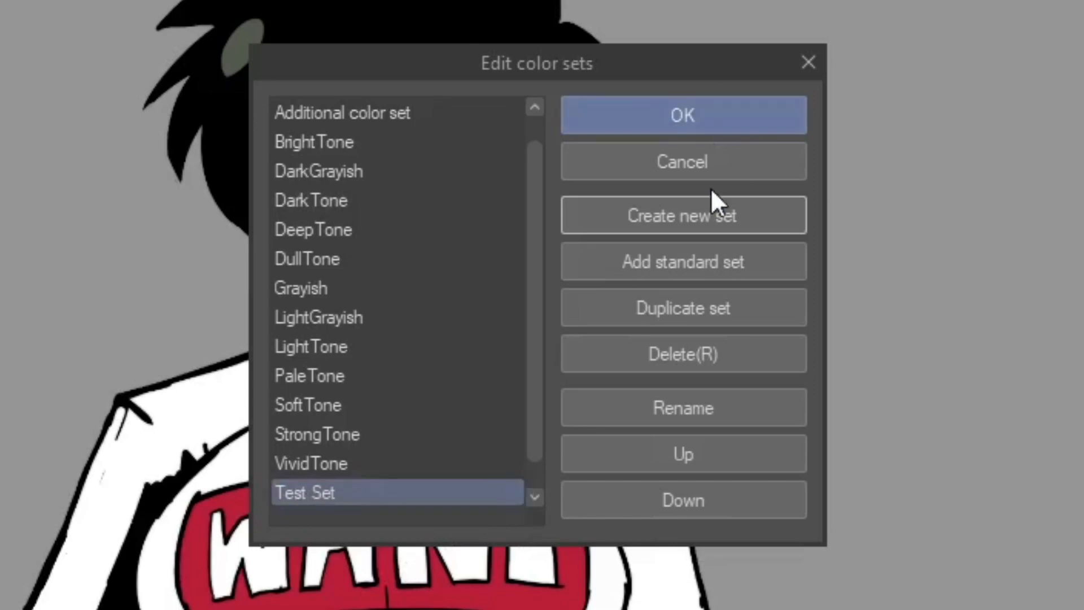
left_click(644, 119)
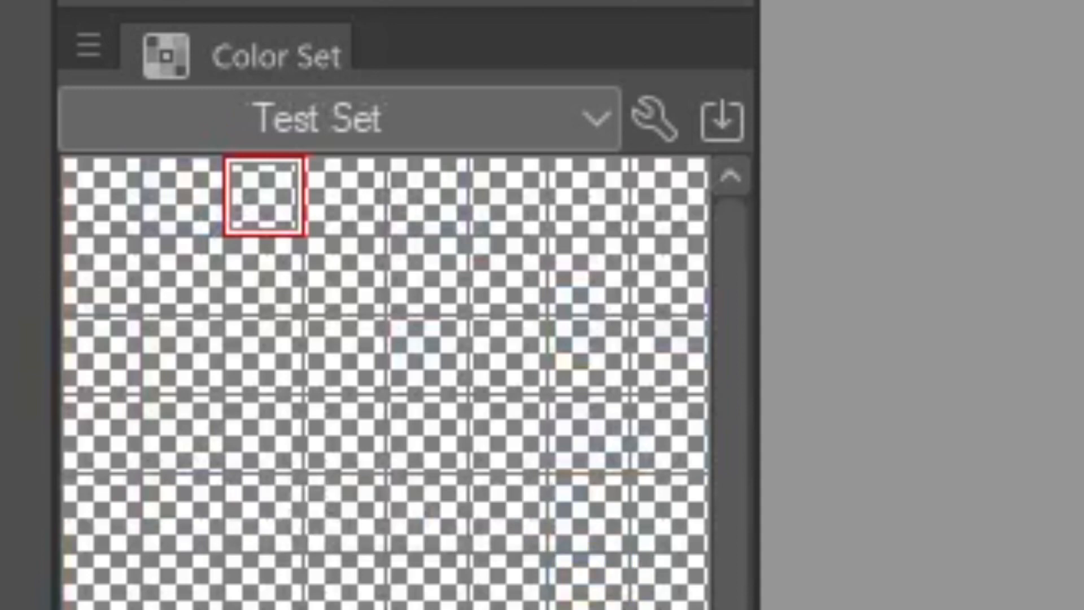
Step: Sample the character's skin color and add it to the first slot of Test Set
left_click(102, 195)
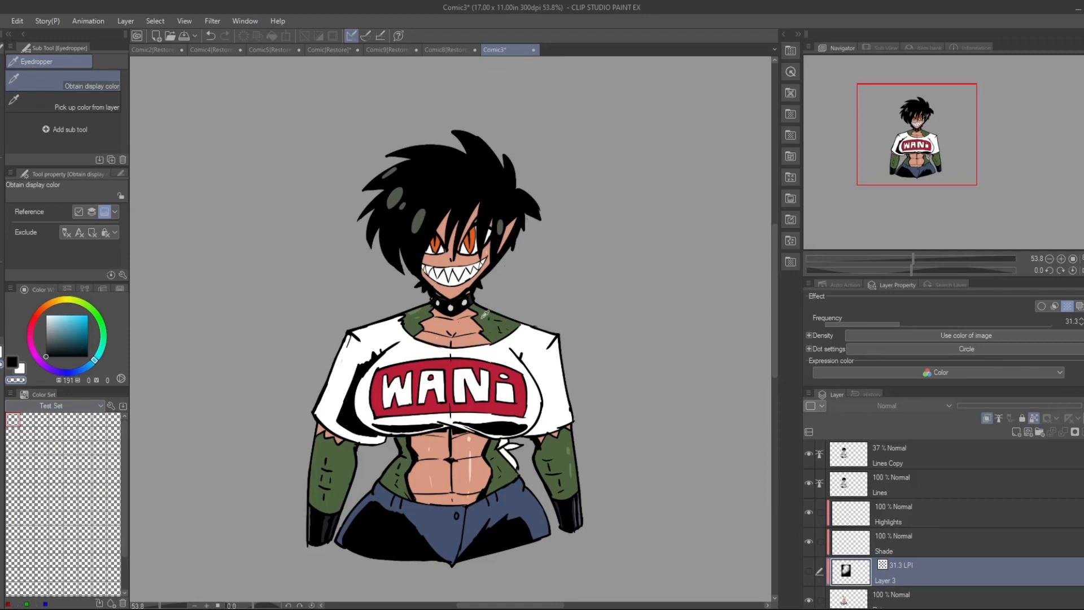
left_click(484, 314)
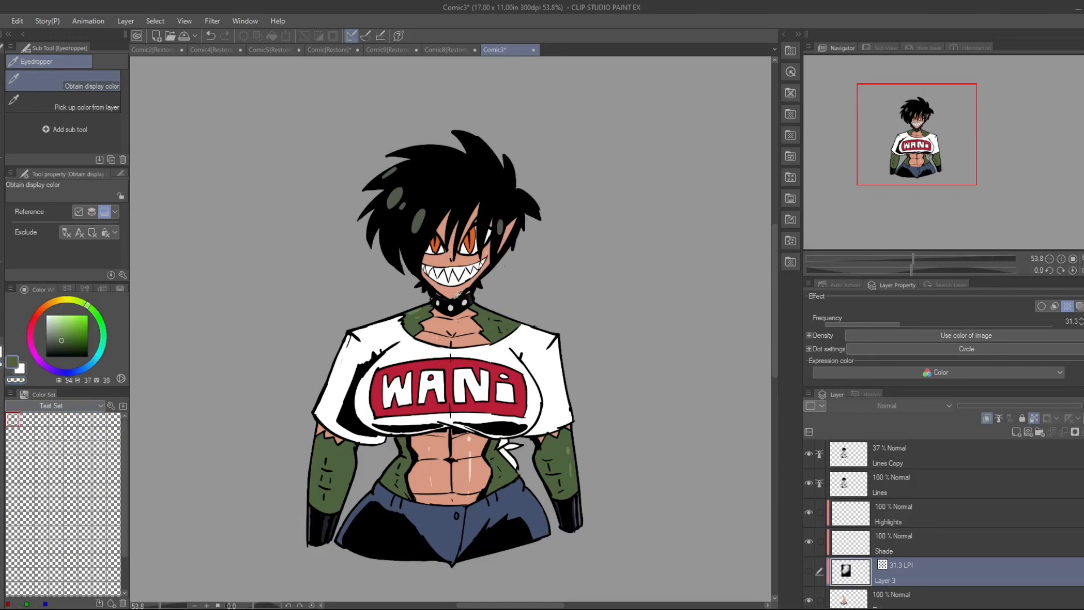
left_click(457, 296)
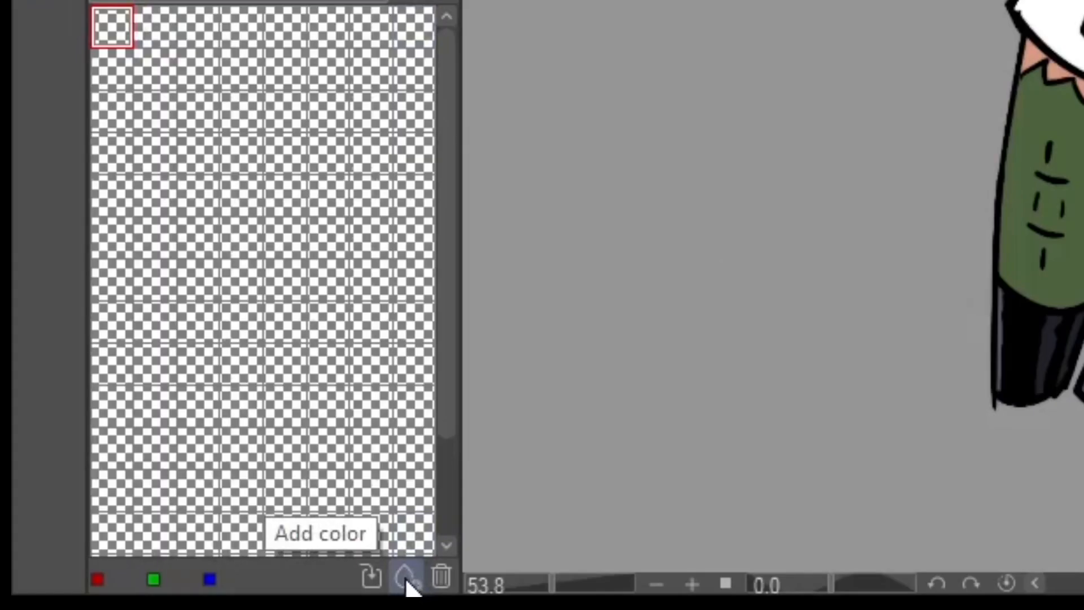
left_click(408, 579)
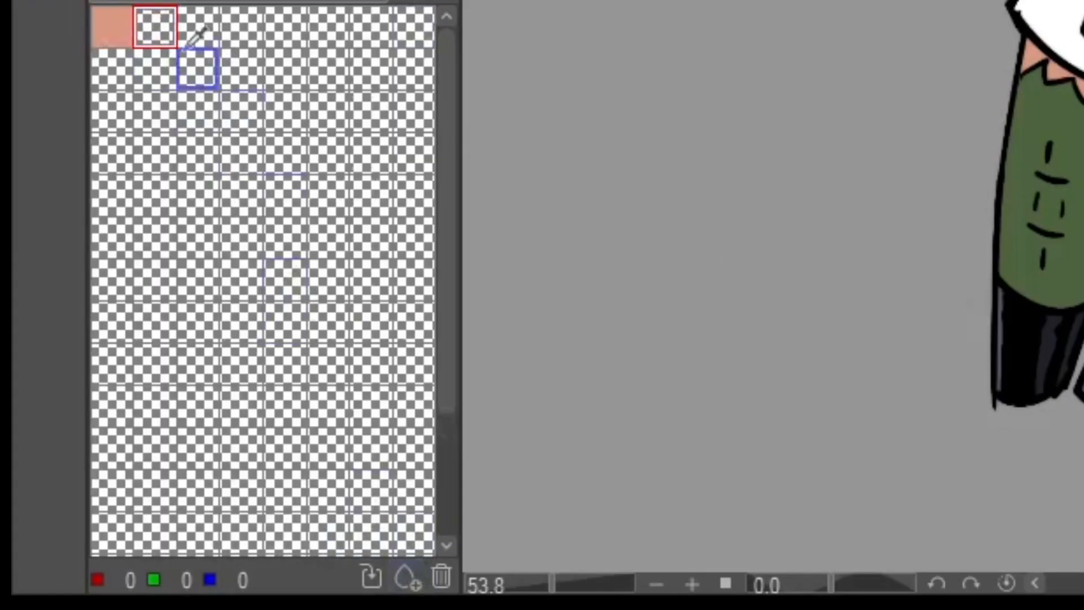
left_click(118, 22)
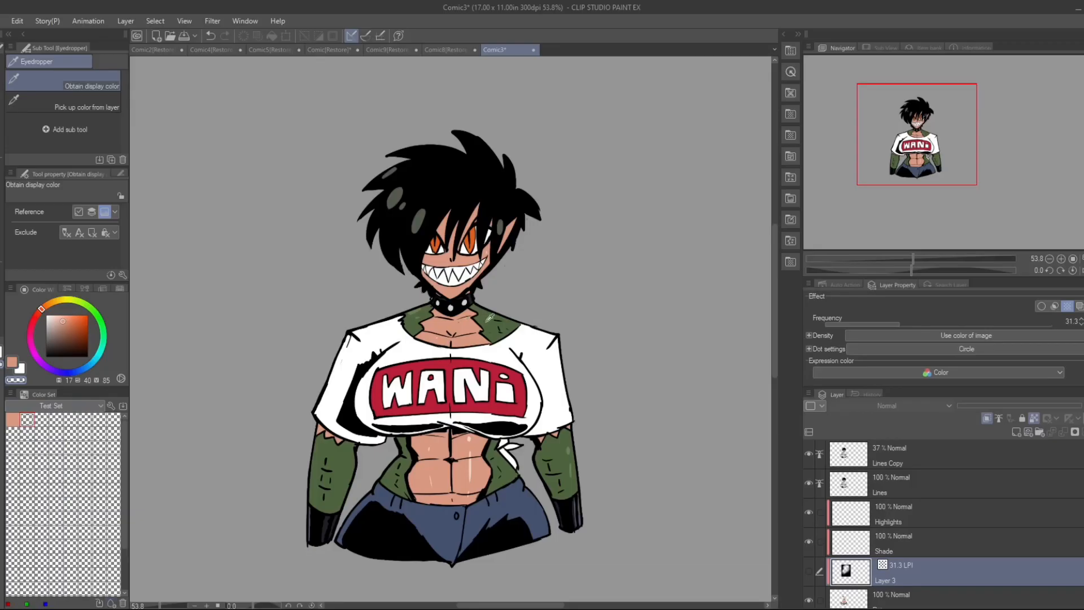
Step: Add the green of the character's shoulder as the second swatch and sample the blue of the trousers for the third slot
left_click(482, 317)
left_click(112, 604)
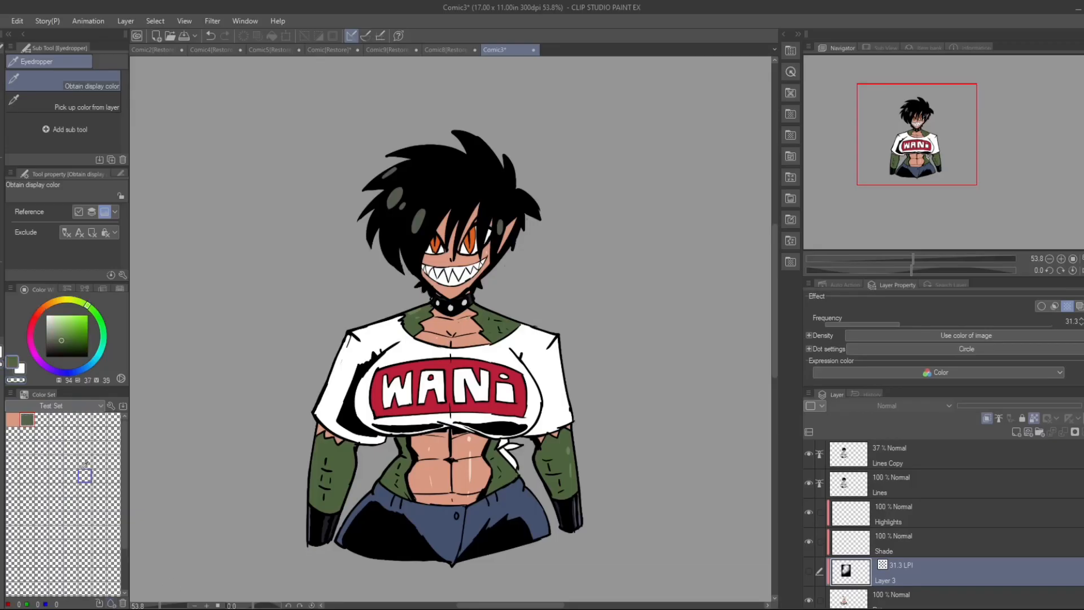
left_click(42, 419)
left_click(381, 487)
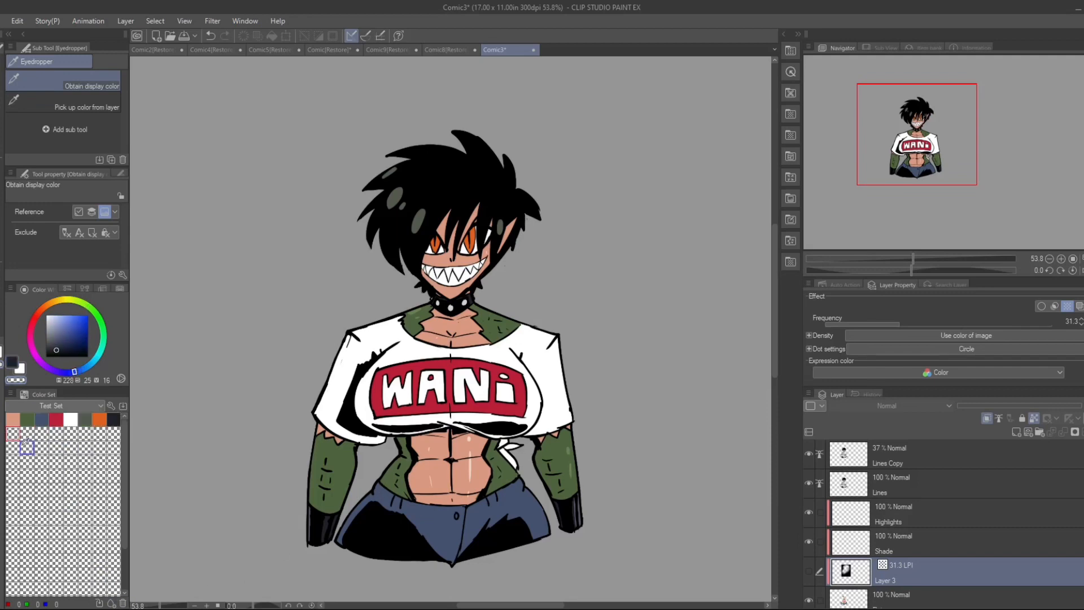
Step: Mix dark navy, dark red and dark green shades and add them as the first three swatches of the second row
left_click_drag(88, 338, 79, 332)
left_click(79, 346)
left_click(111, 604)
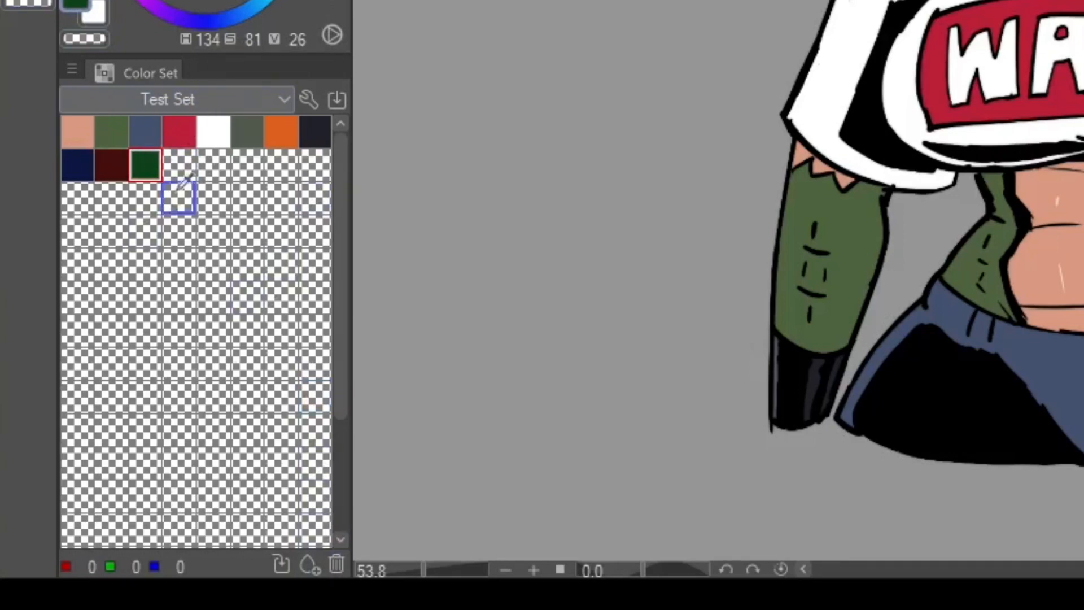
left_click(179, 166)
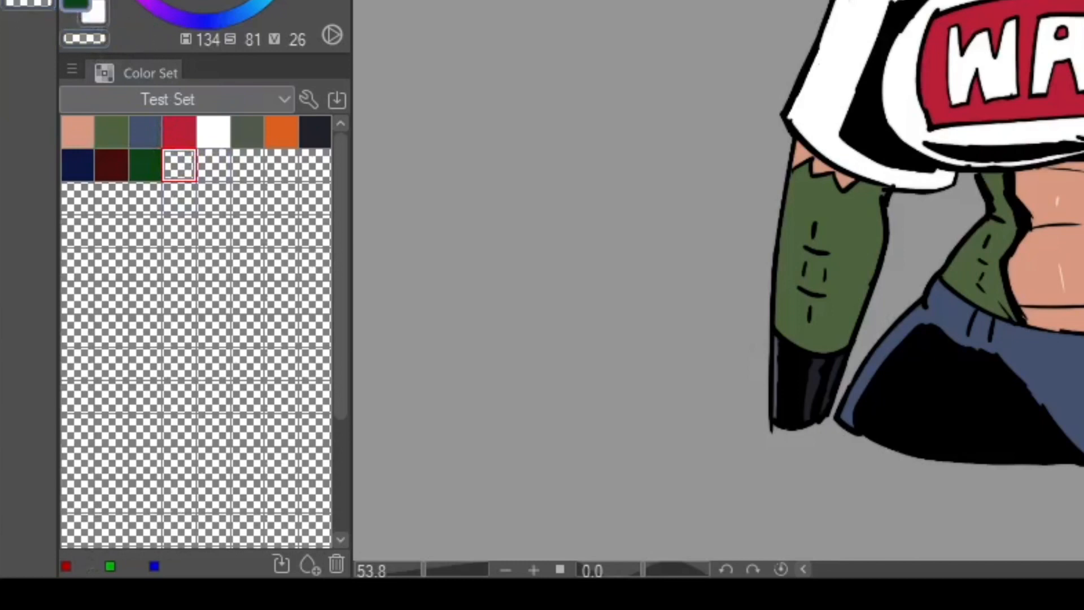
Step: Add a dark brown swatch after the dark green one and replace it with orange-red
left_click_drag(281, 2, 257, 14)
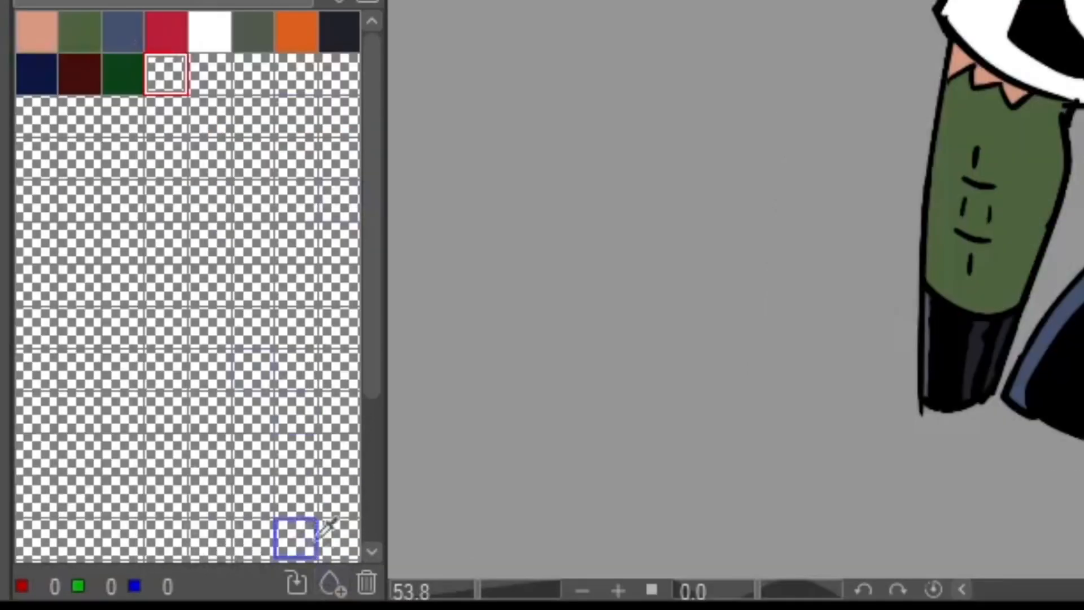
left_click(308, 567)
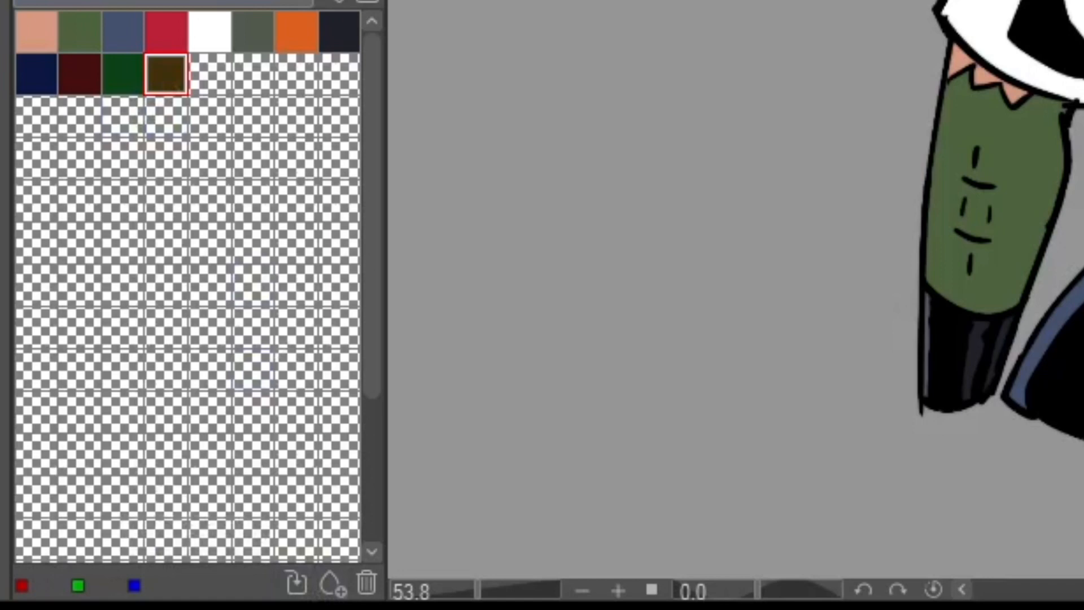
left_click(298, 587)
left_click(210, 73)
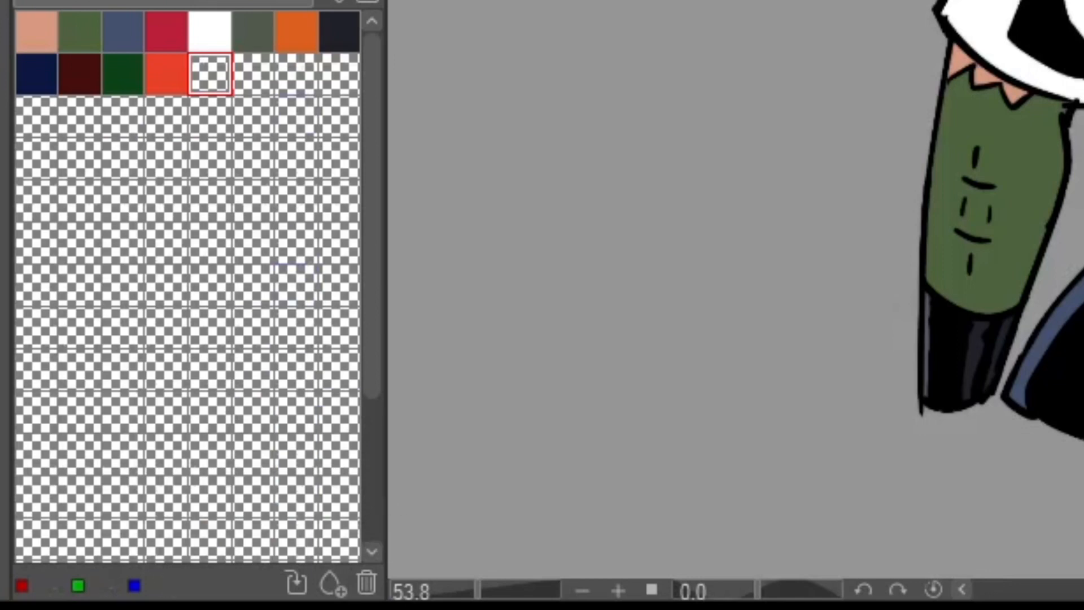
Step: Add cyan and bright green swatches after the orange-red one, and replace the bright green with golden yellow
left_click(332, 585)
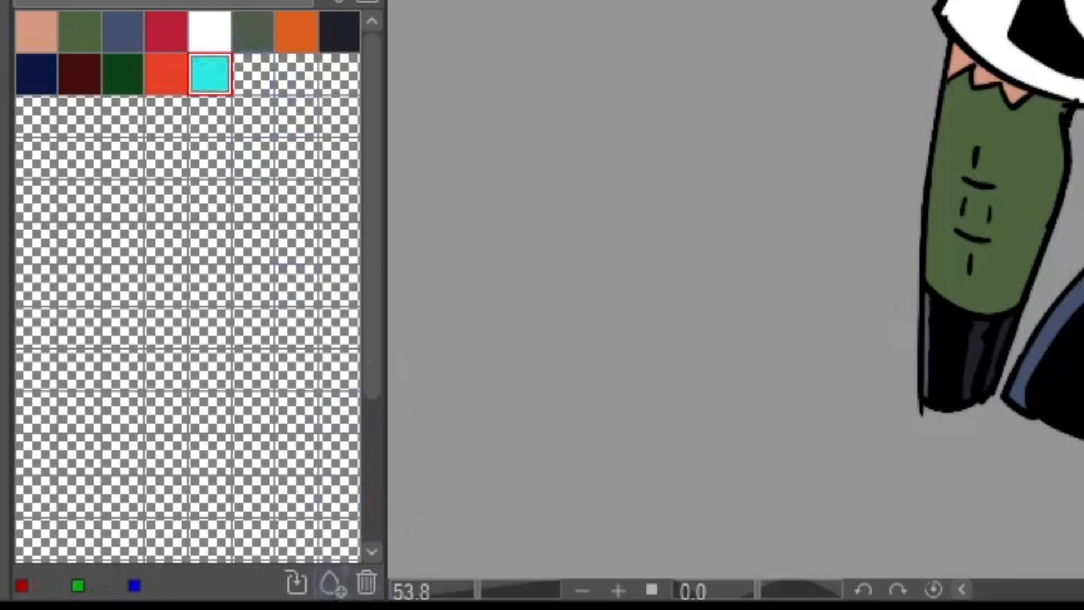
left_click(337, 583)
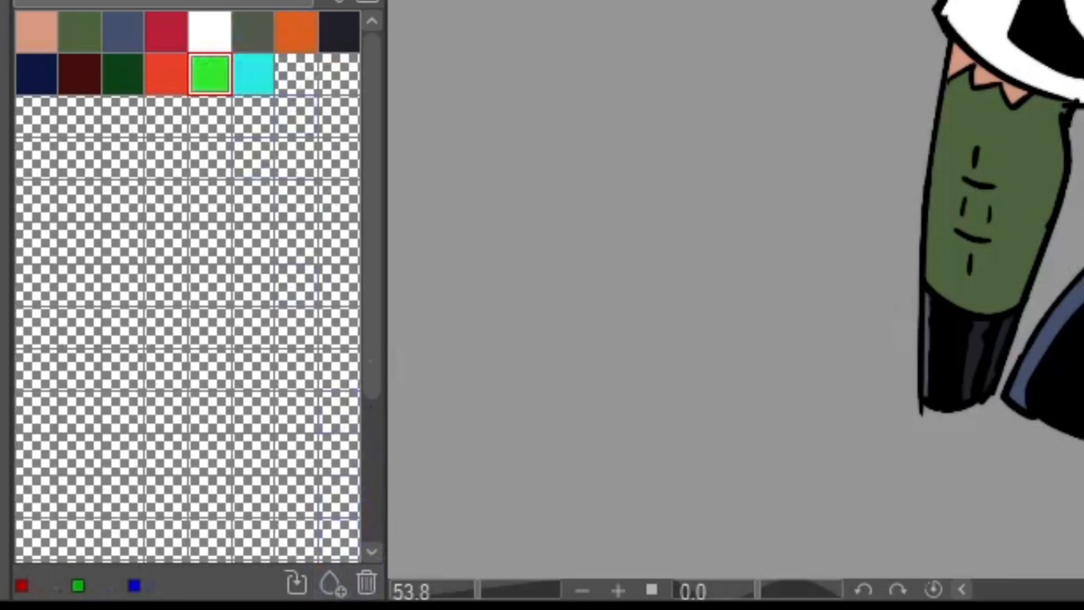
left_click(296, 584)
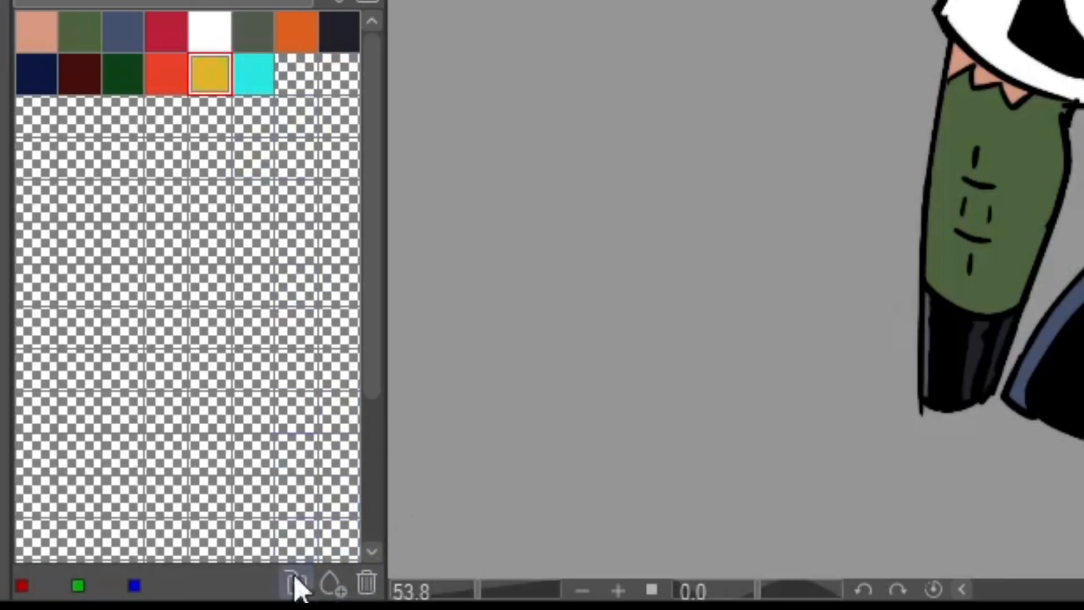